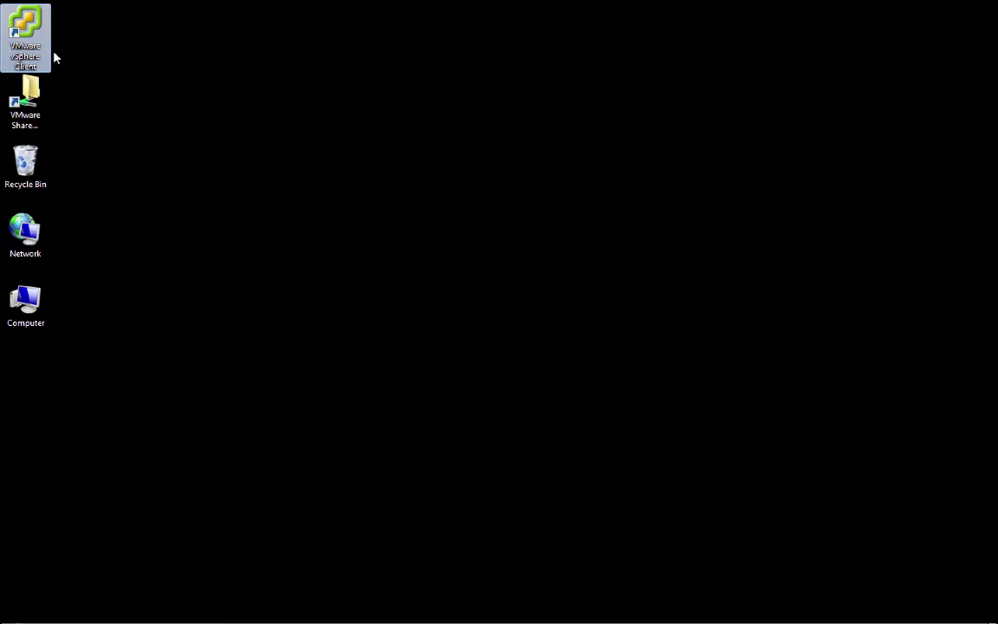
# Step: Launch vSphere Client and log in to vcva.vvork.info as root with the account password
pyautogui.doubleClick(41, 48)
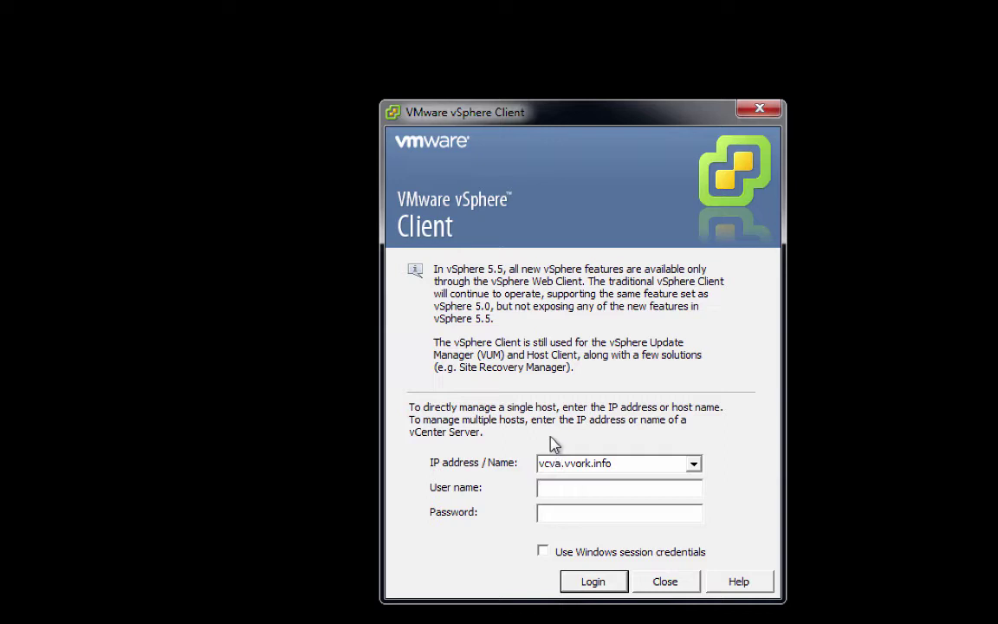
pyautogui.write('root')
pyautogui.press('Tab')
pyautogui.write('********')
pyautogui.click(605, 587)
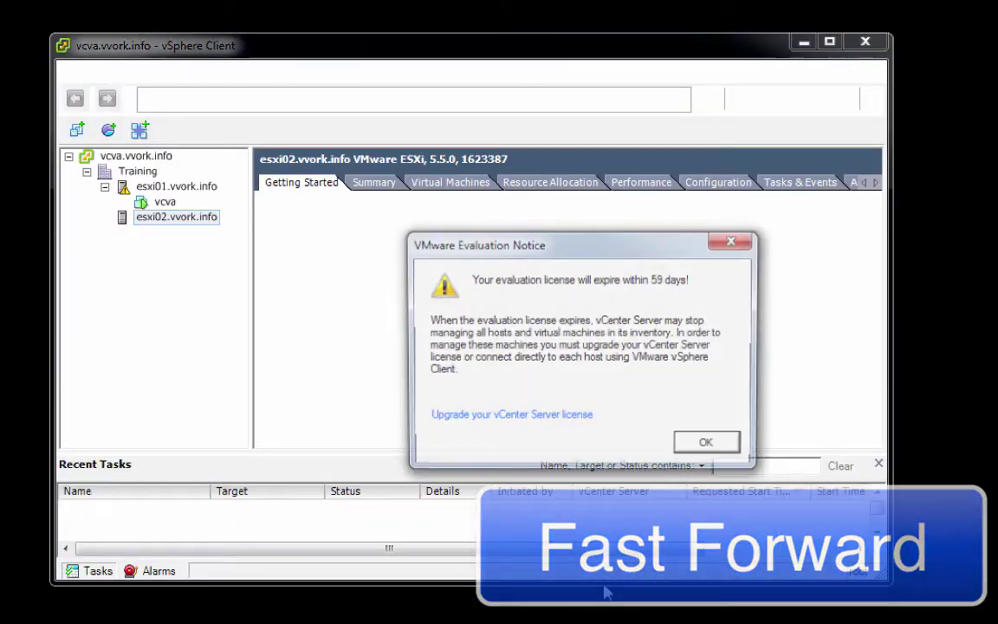
# Step: Dismiss the evaluation licence notice and start File > Deploy OVF Template
pyautogui.click(707, 450)
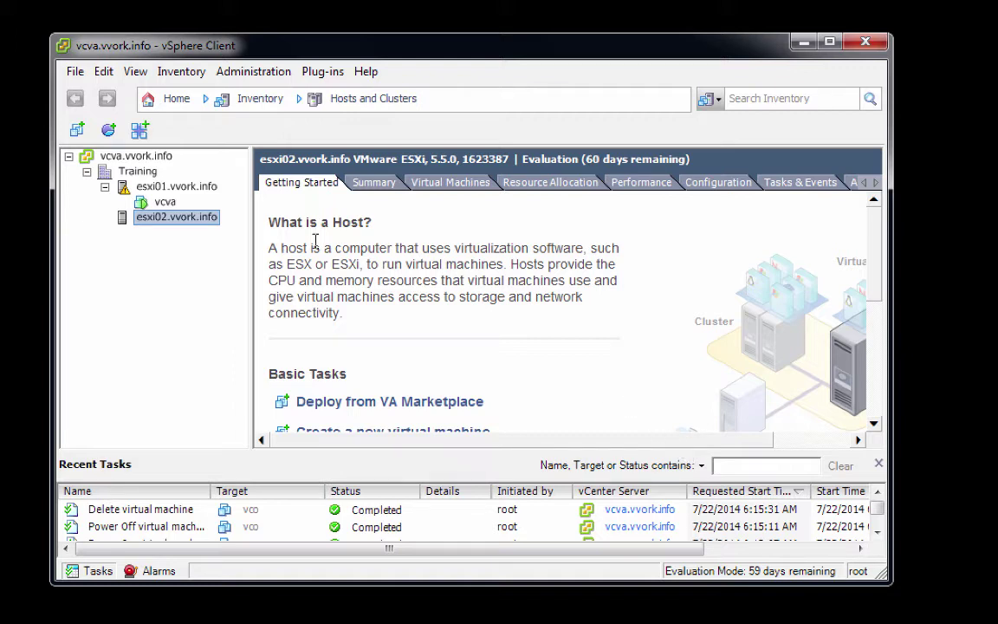
pyautogui.click(76, 73)
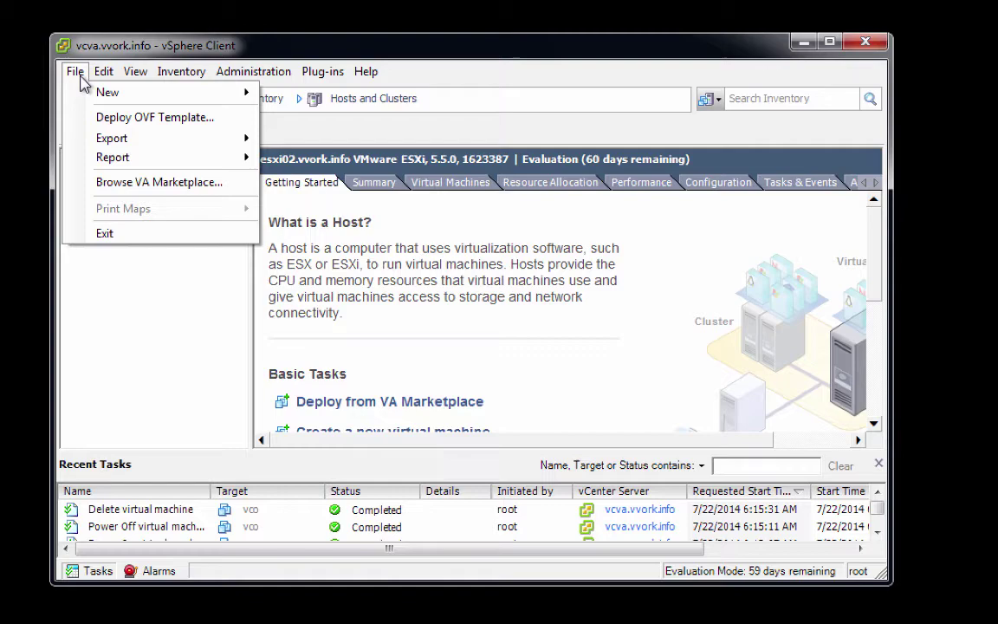
pyautogui.click(89, 118)
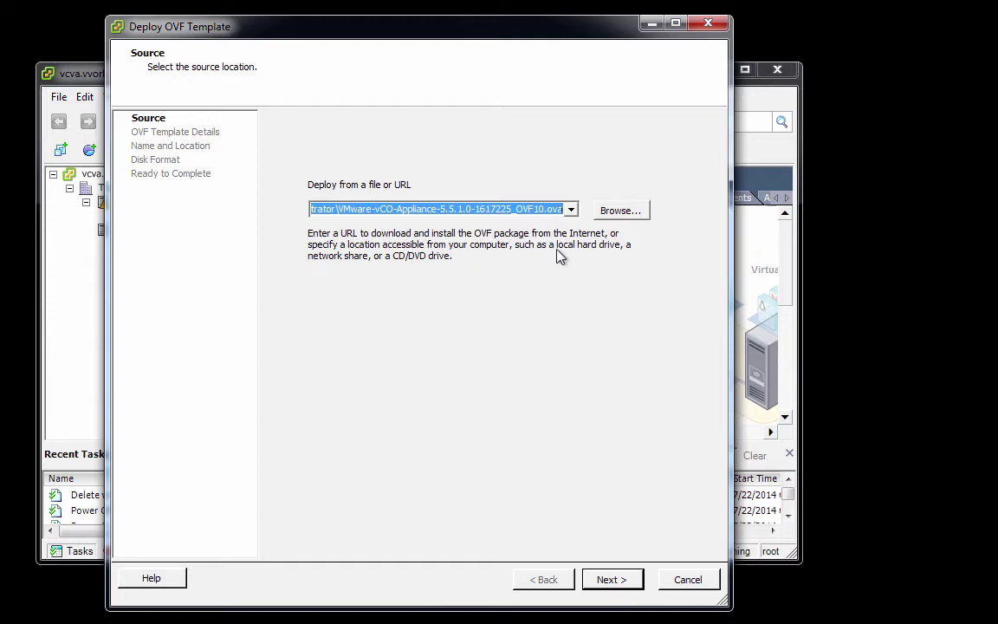
# Step: Pick VMware-vCO-Appliance-5.5.1.0-1617225_OVF10.ova from the shared Orchestrator folder as the source
pyautogui.click(628, 220)
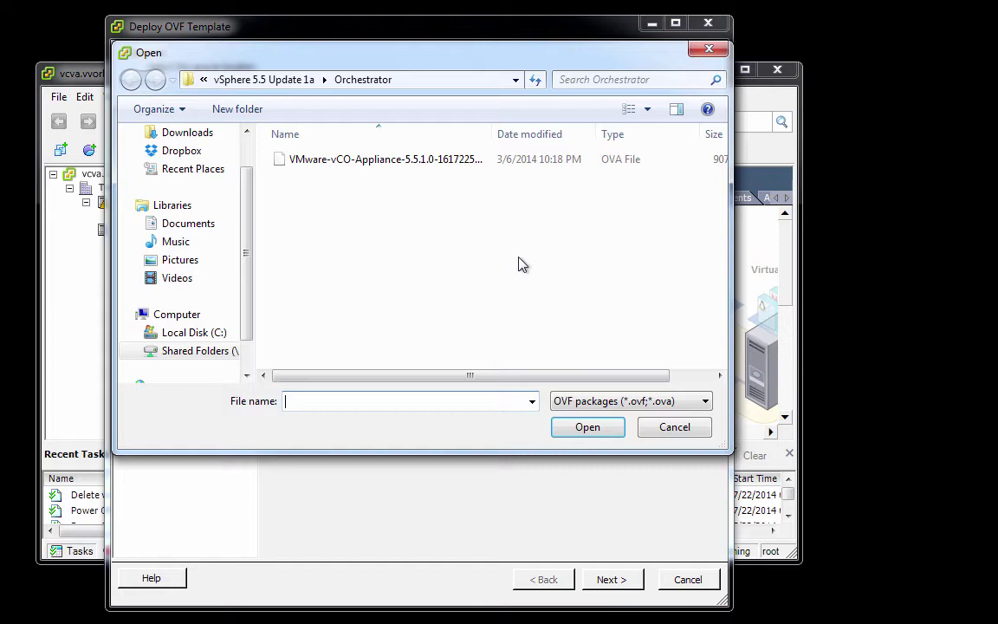
pyautogui.click(227, 354)
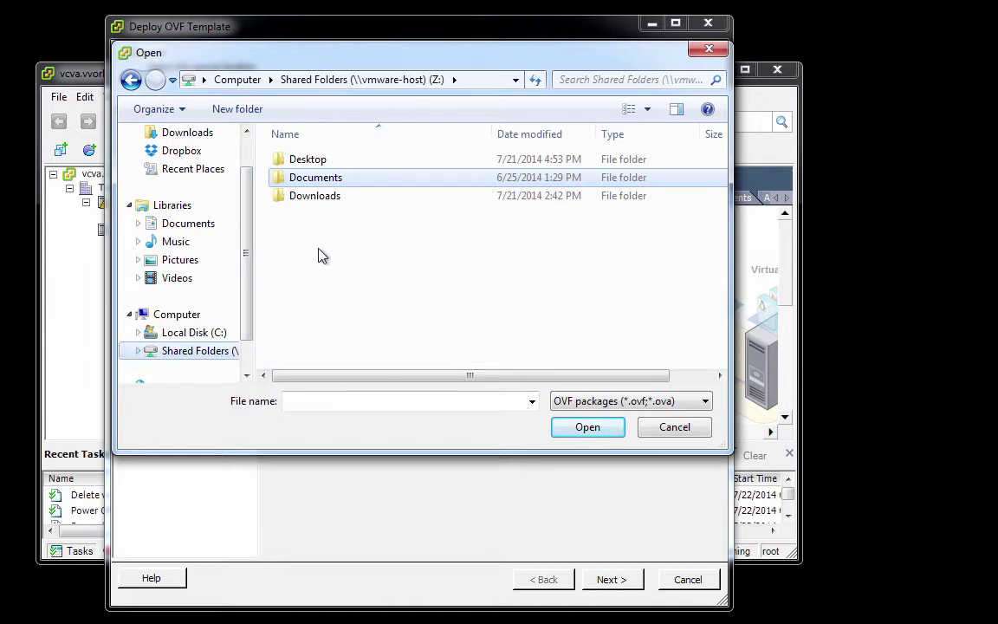
pyautogui.doubleClick(349, 180)
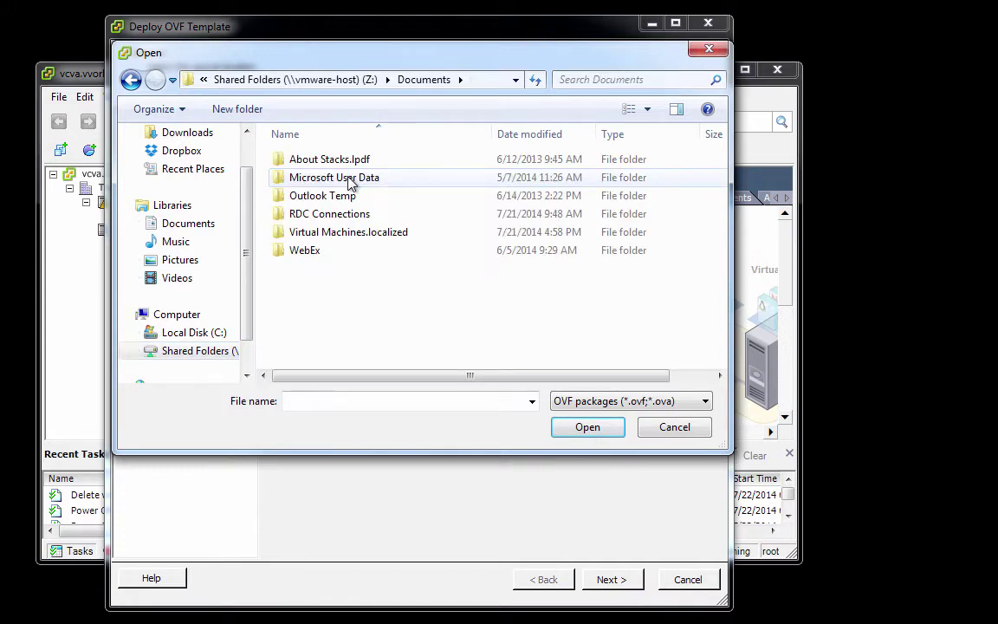
pyautogui.doubleClick(353, 236)
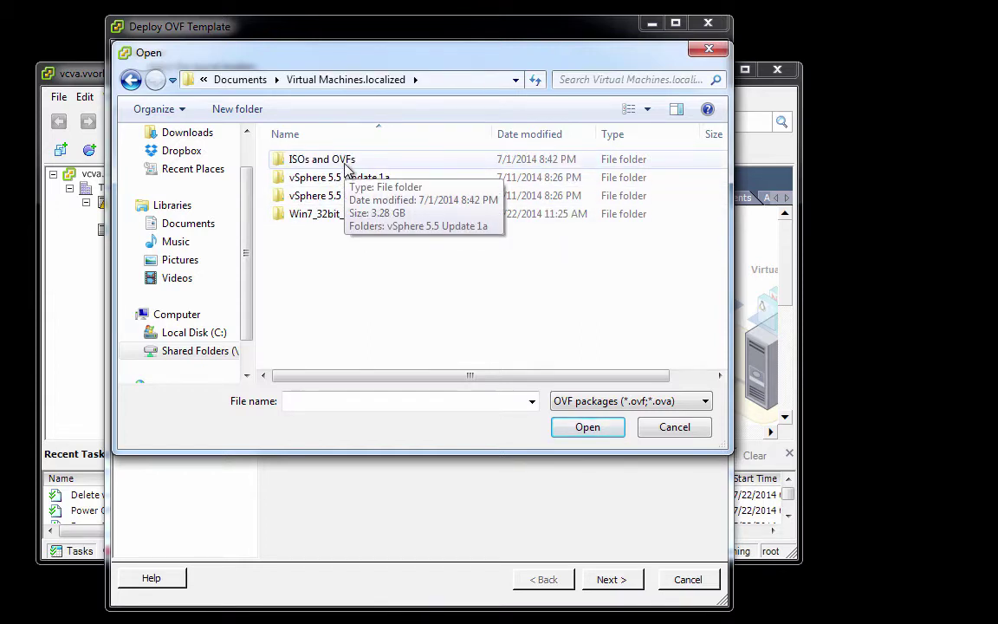
pyautogui.doubleClick(345, 162)
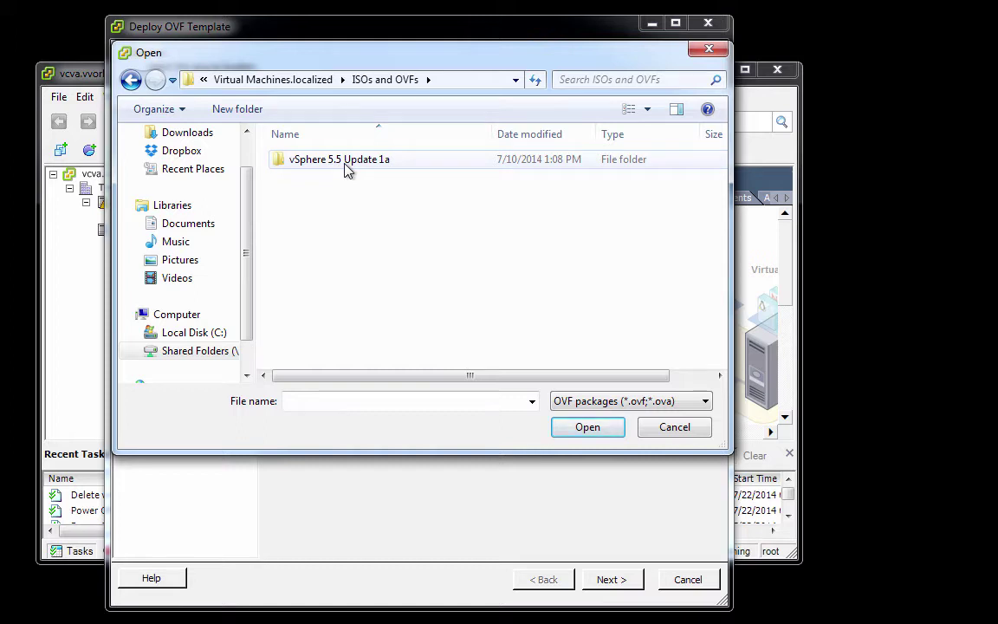
pyautogui.doubleClick(345, 163)
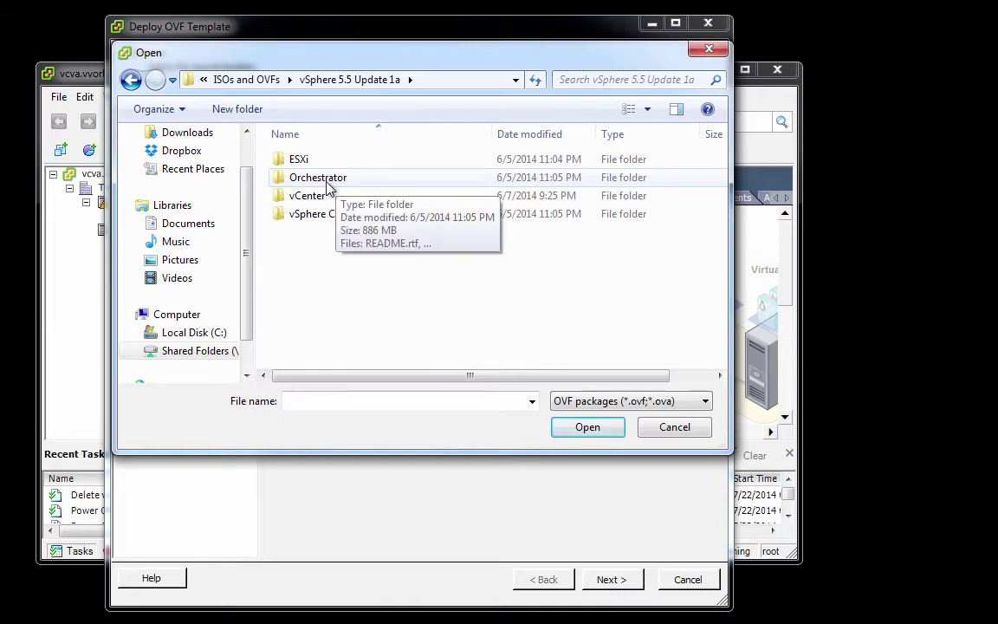
pyautogui.doubleClick(329, 184)
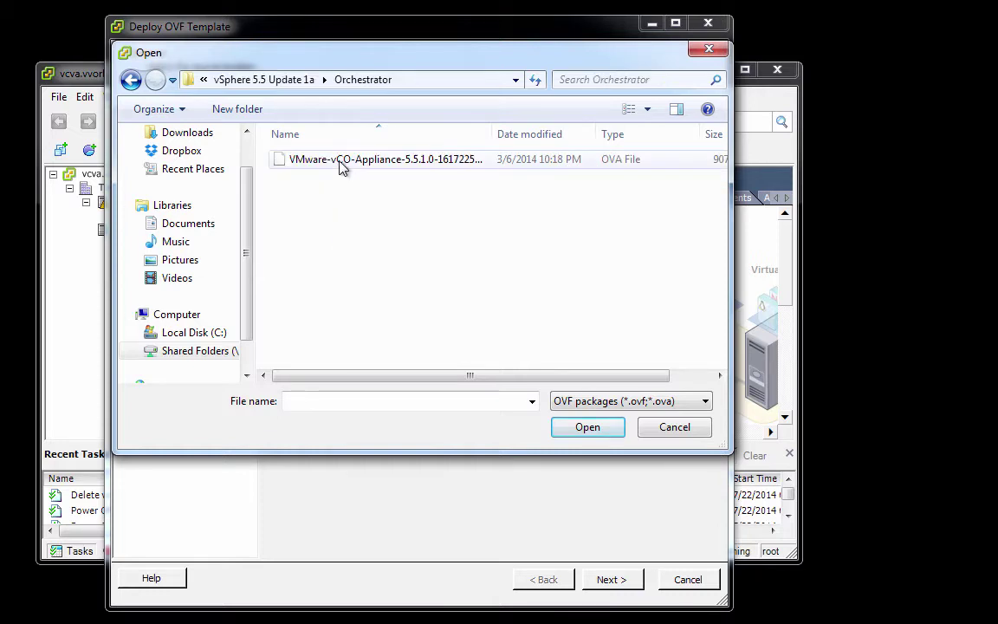
pyautogui.click(343, 162)
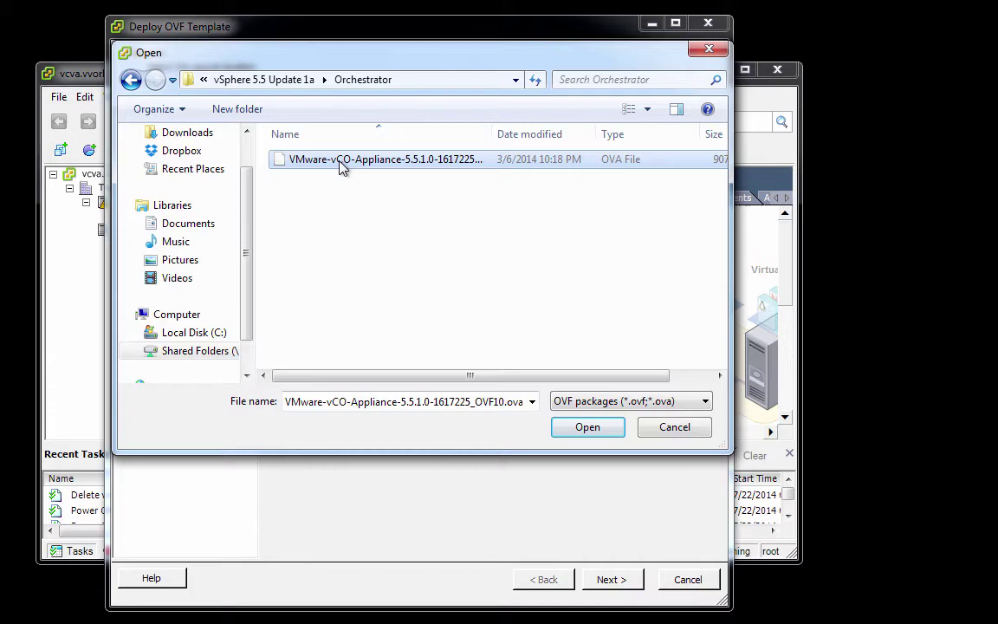
pyautogui.click(573, 427)
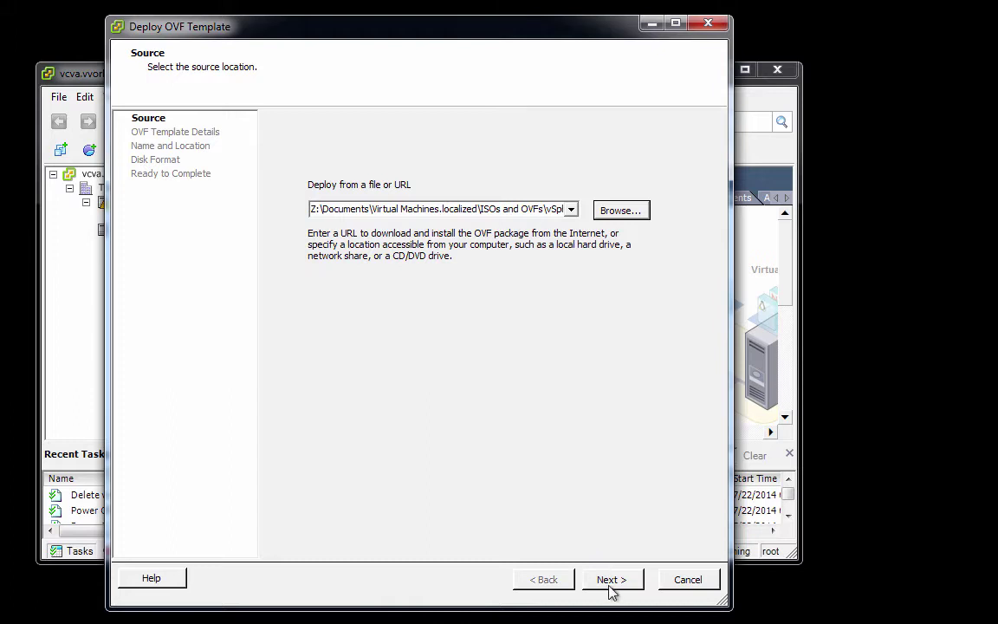
# Step: Accept the end user licence agreement and name the appliance 'vco', continuing to Disk Format
pyautogui.click(611, 580)
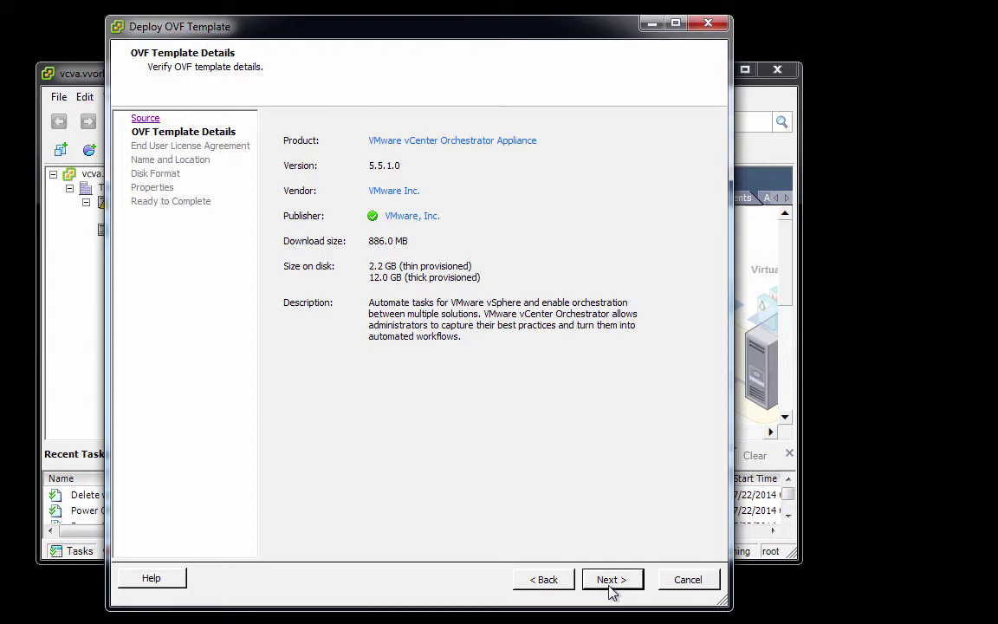
pyautogui.click(611, 578)
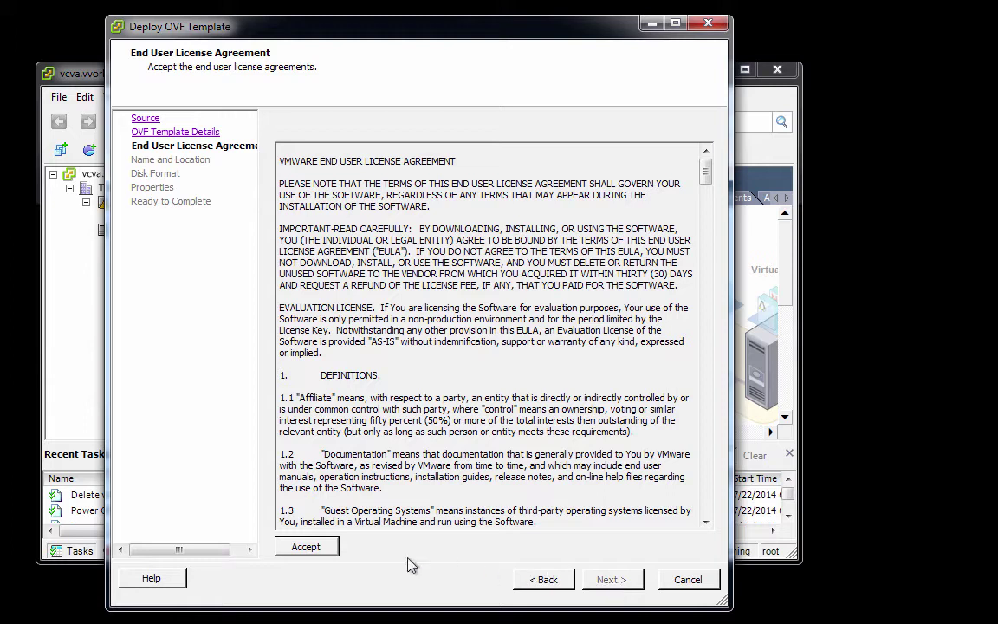
pyautogui.click(325, 550)
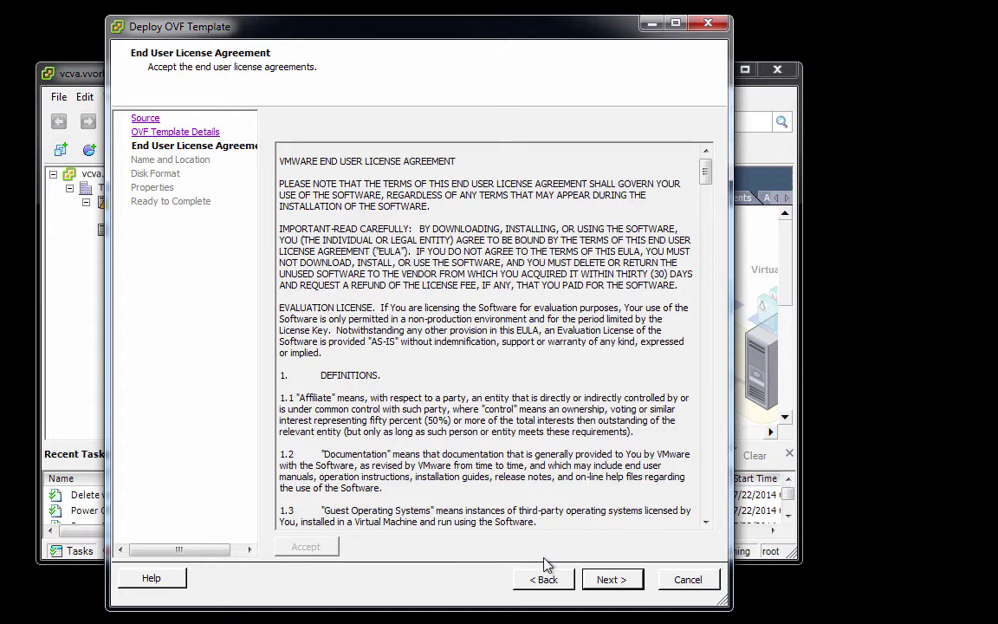
pyautogui.click(611, 580)
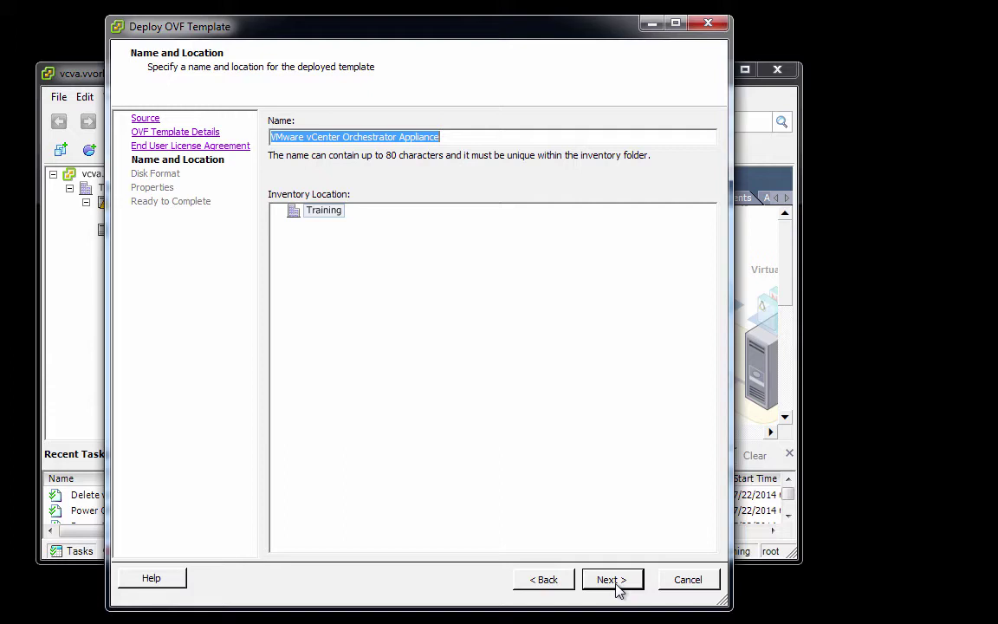
pyautogui.write('vco')
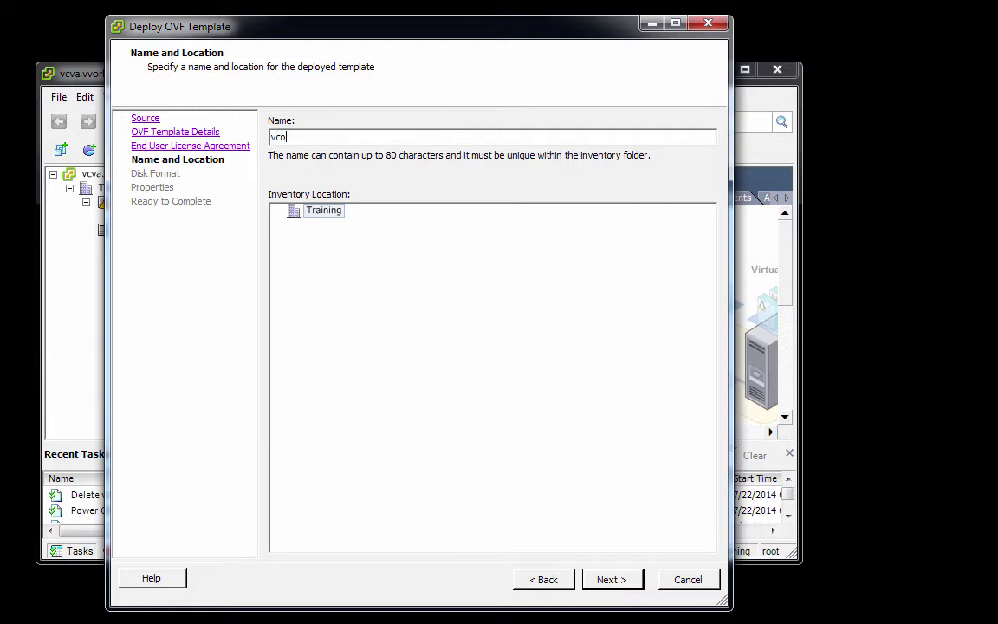
pyautogui.click(615, 580)
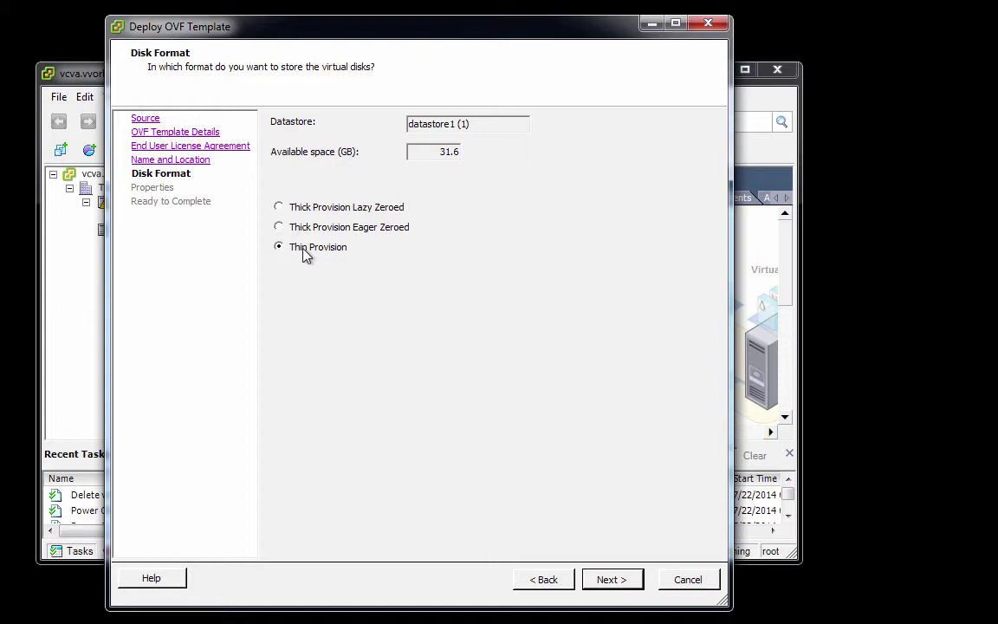
# Step: Enter and confirm the initial root password and the vCO Configuration interface password
pyautogui.click(611, 580)
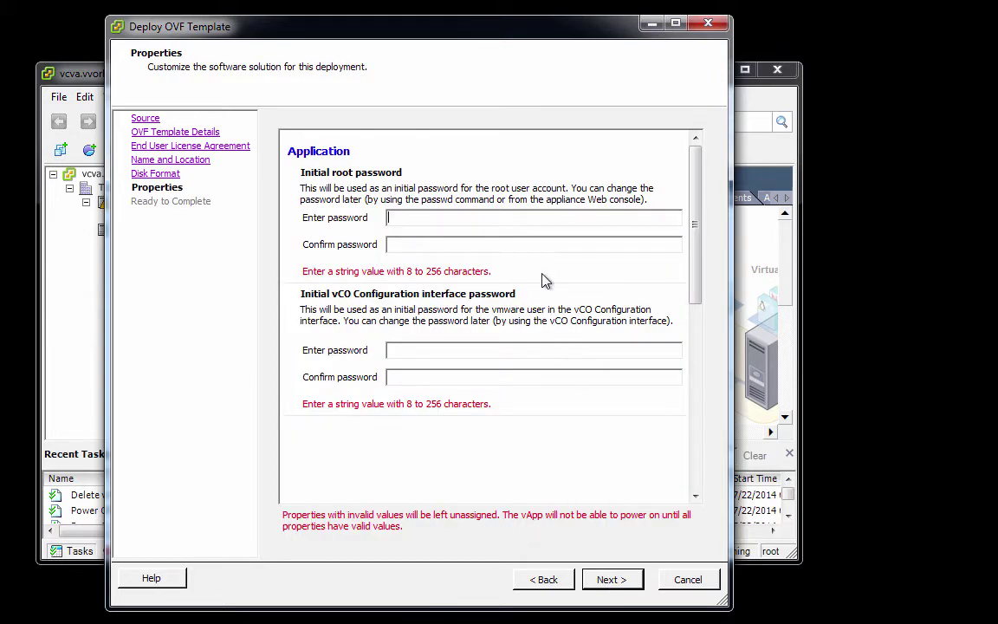
pyautogui.click(544, 221)
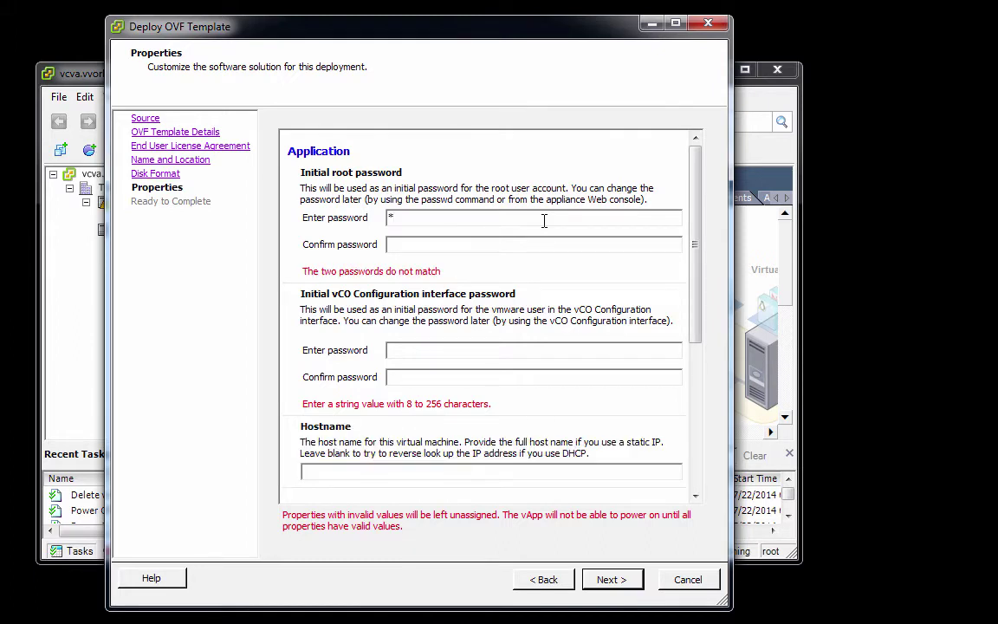
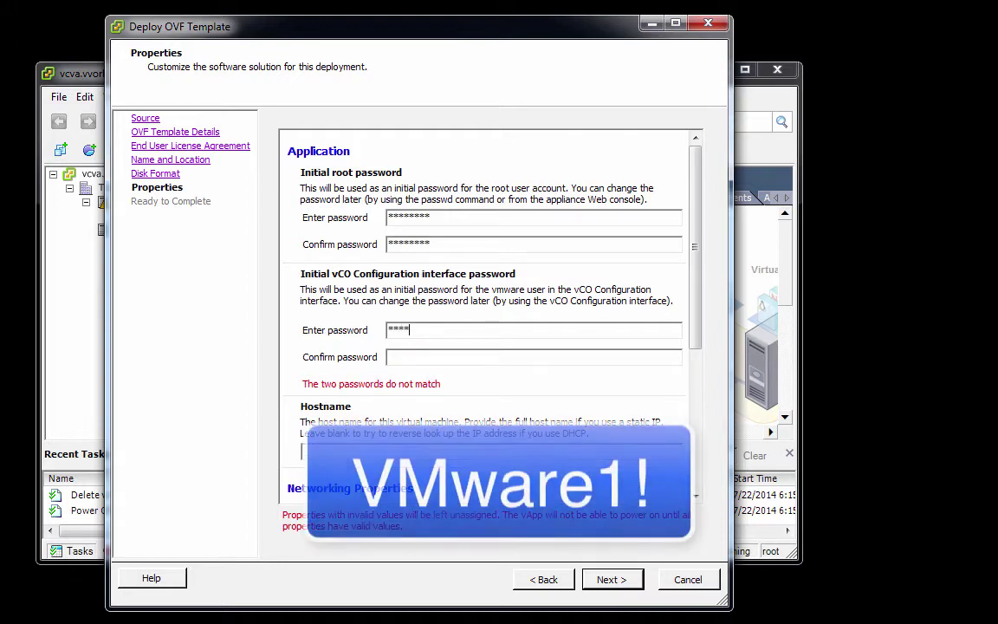
pyautogui.click(390, 357)
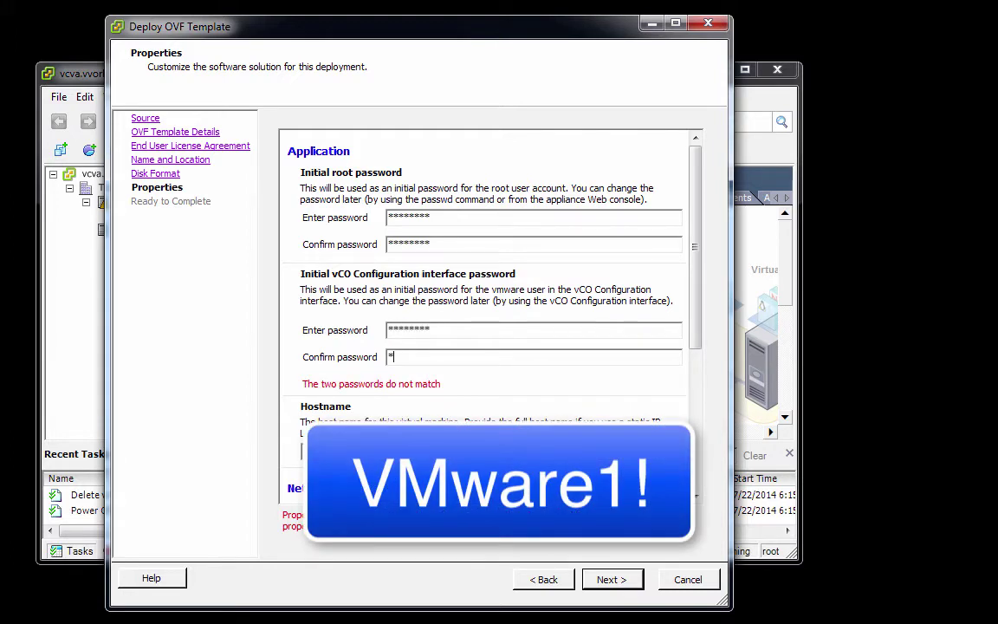
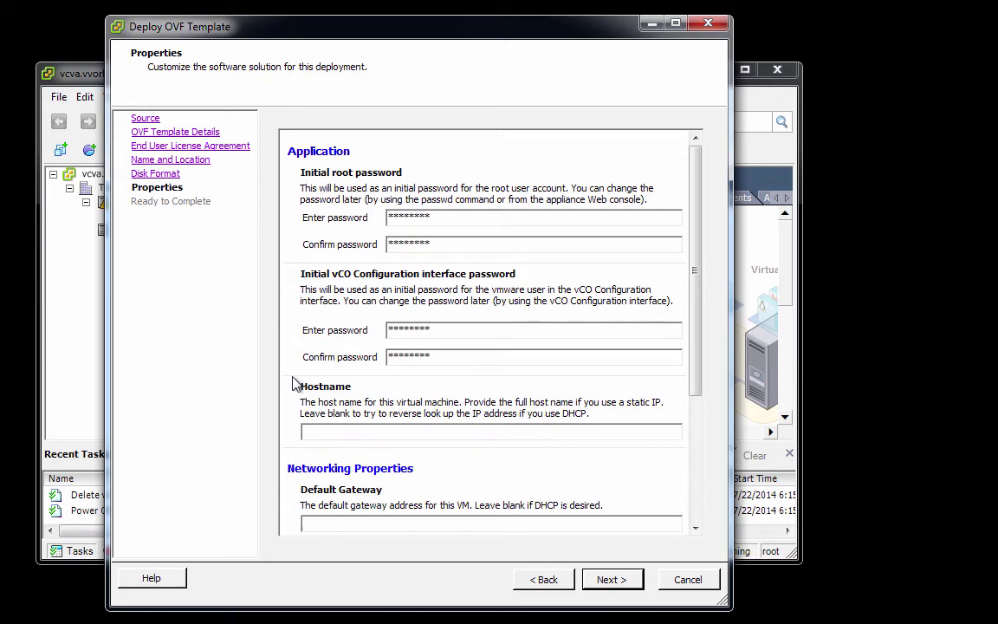
# Step: Enter hostname vco.vvork.info, gateway 172.16.245.2, DNS 172.16.245.1, IP 172.16.245.104, netmask 255.255.255.0
pyautogui.scroll(-3, 293, 384)
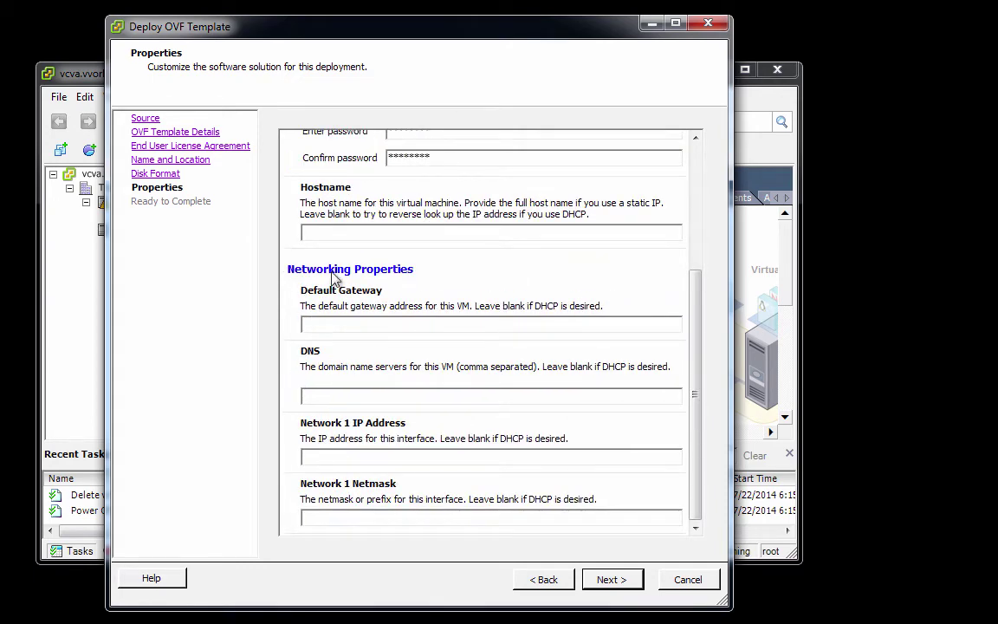
pyautogui.click(354, 229)
pyautogui.write('vco.vvork.info')
pyautogui.click(357, 322)
pyautogui.write('172.')
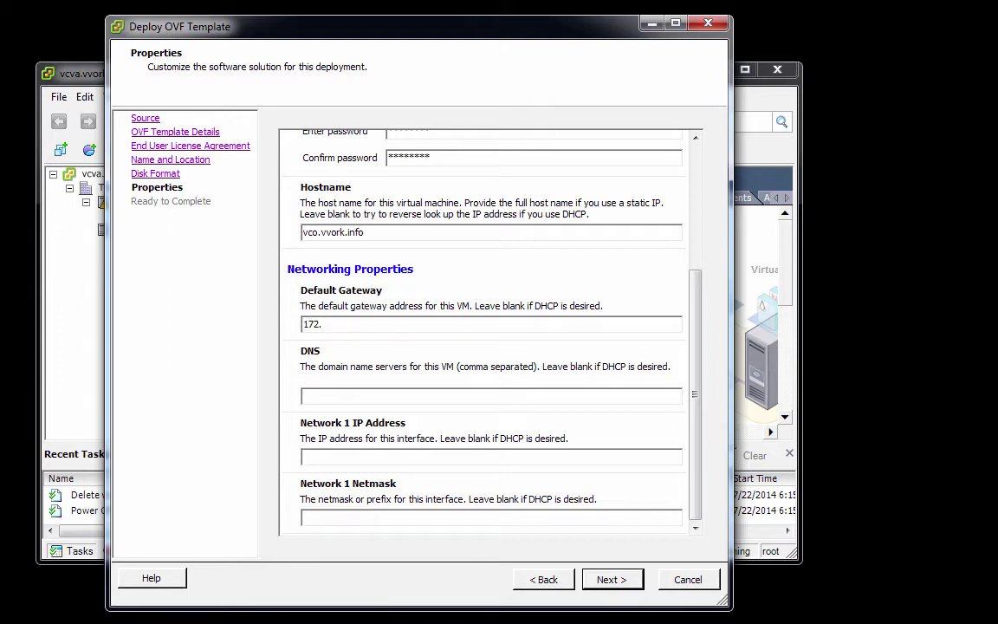
pyautogui.write('16.245.2172.16')
pyautogui.write('.245.1')
pyautogui.write('172.16')
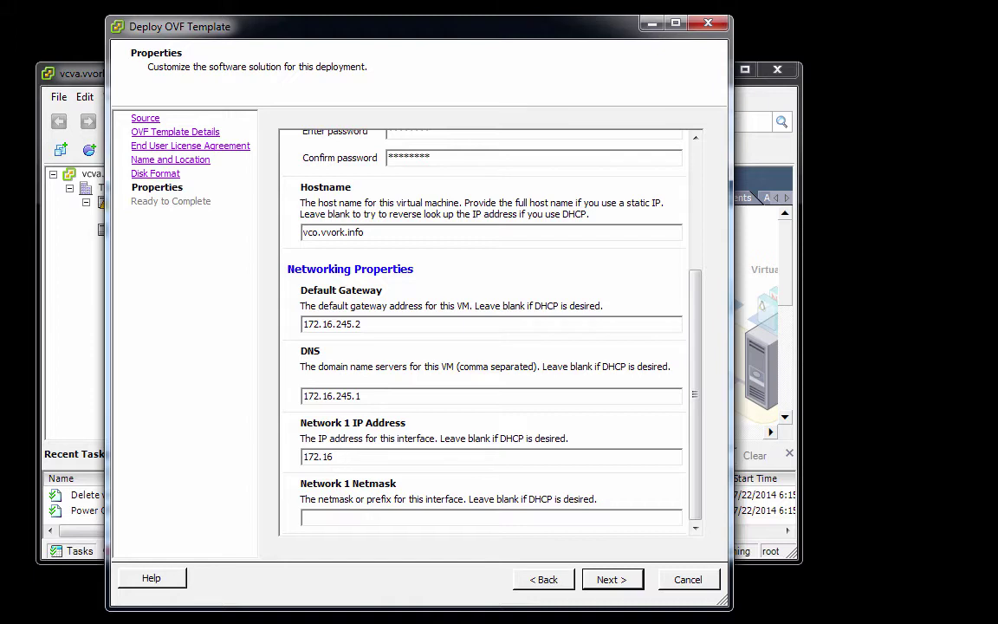
pyautogui.write('.245')
pyautogui.write('.')
pyautogui.write('104')
pyautogui.click(312, 517)
pyautogui.write('255.255.255.0')
# Step: Enable 'Power on after deployment' and finish deploying the vco appliance
pyautogui.click(610, 584)
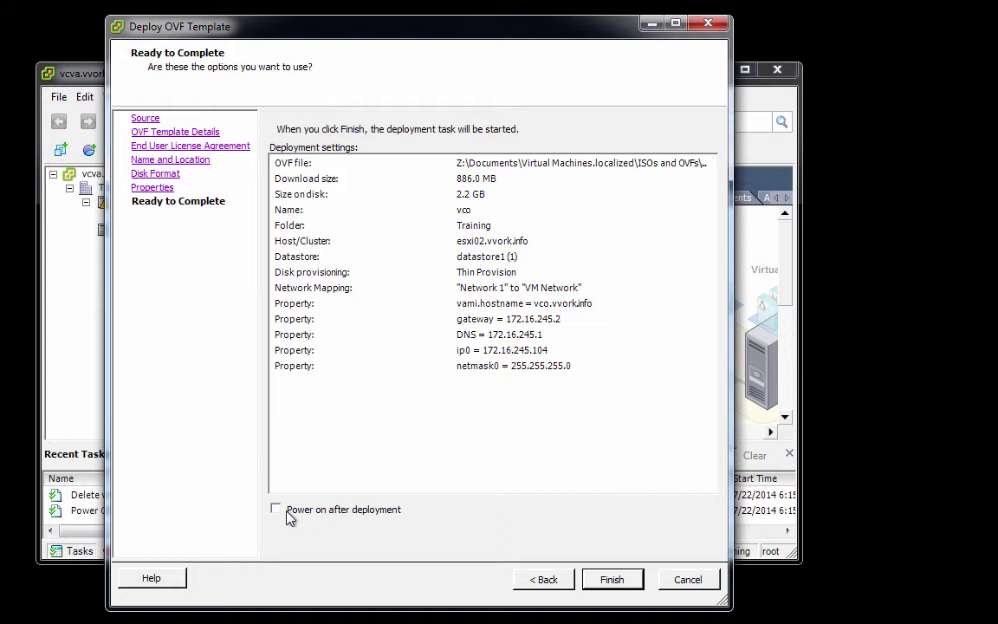
pyautogui.click(276, 509)
pyautogui.click(613, 580)
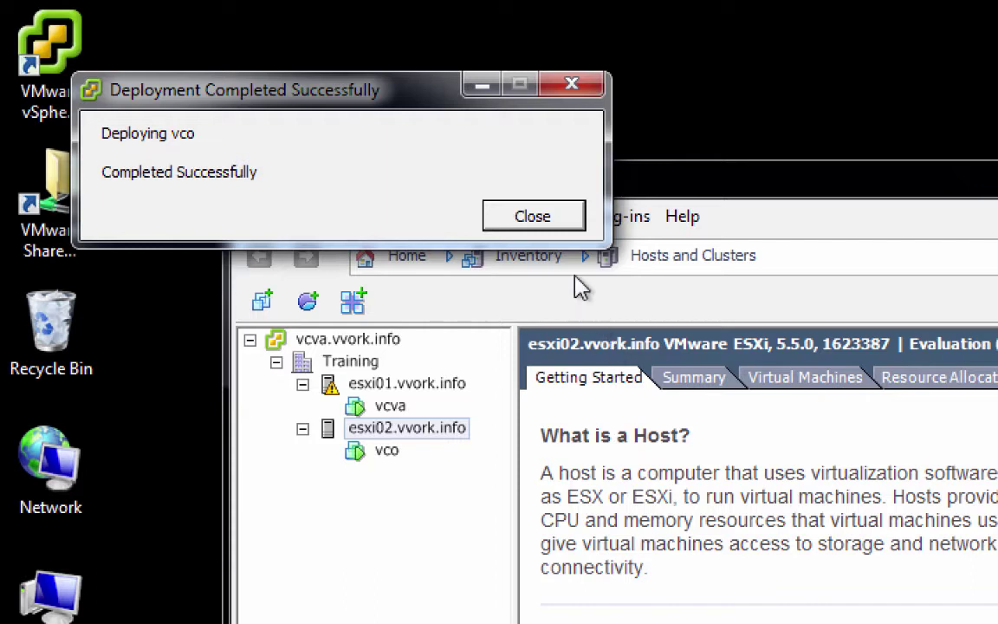
# Step: Close the completion message, select the vco VM and launch its console
pyautogui.click(562, 226)
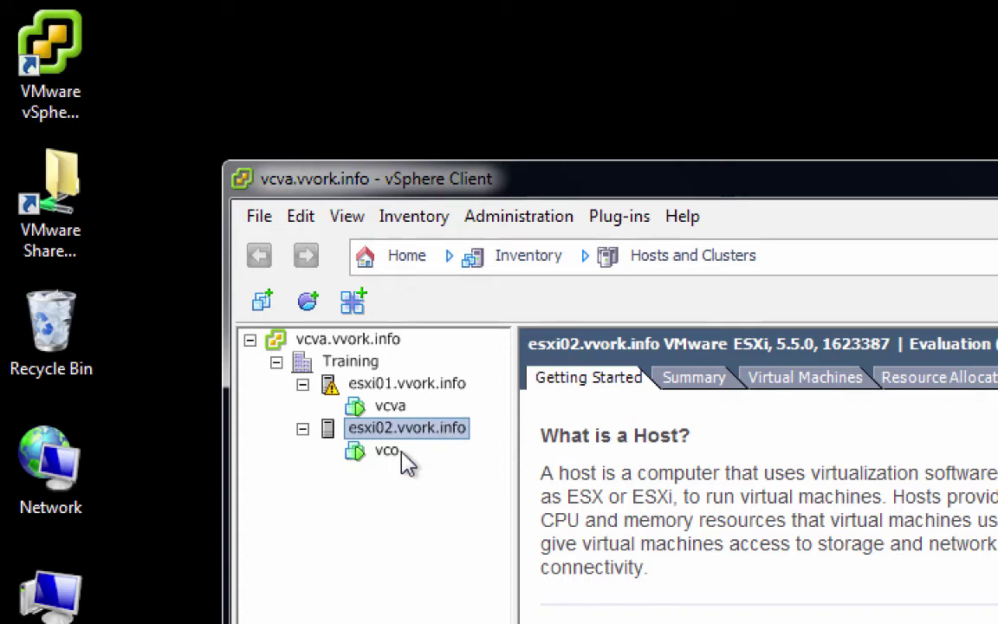
pyautogui.click(392, 451)
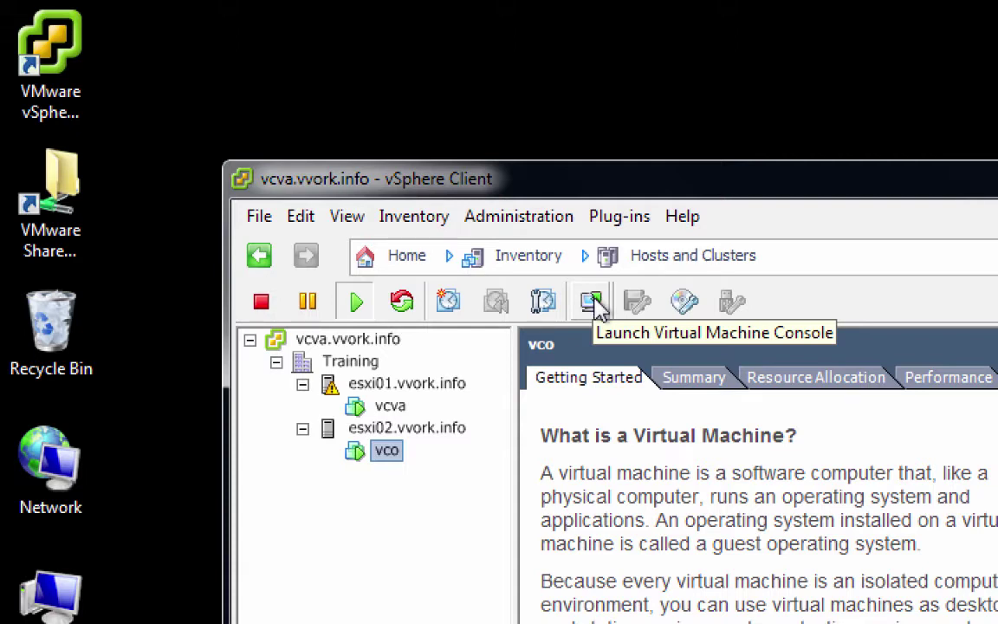
pyautogui.click(598, 303)
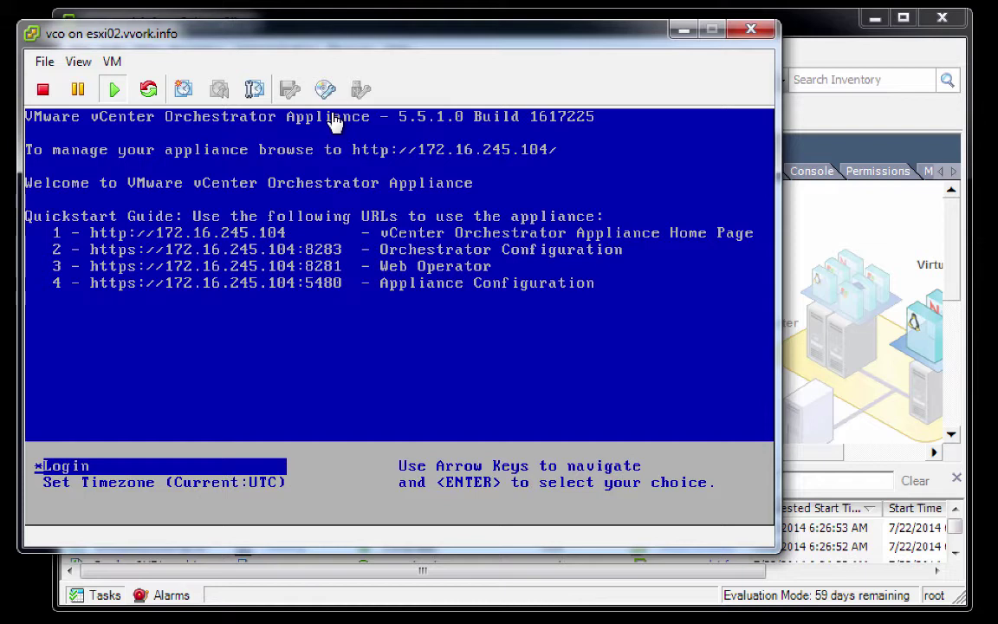
# Step: Log in to the vco appliance console as root
pyautogui.click(335, 122)
pyautogui.press('Return')
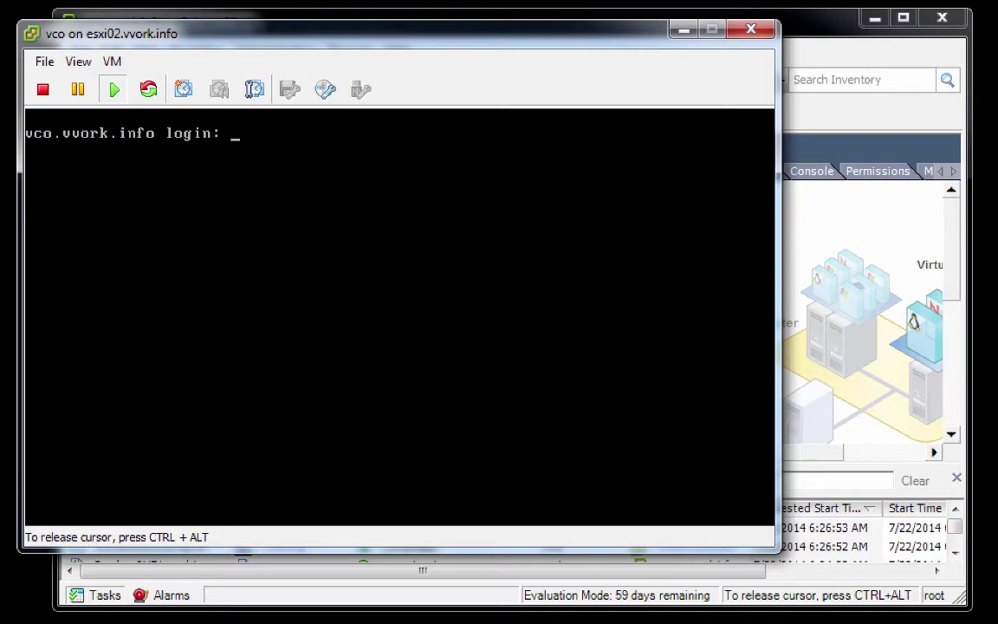
pyautogui.write('root')
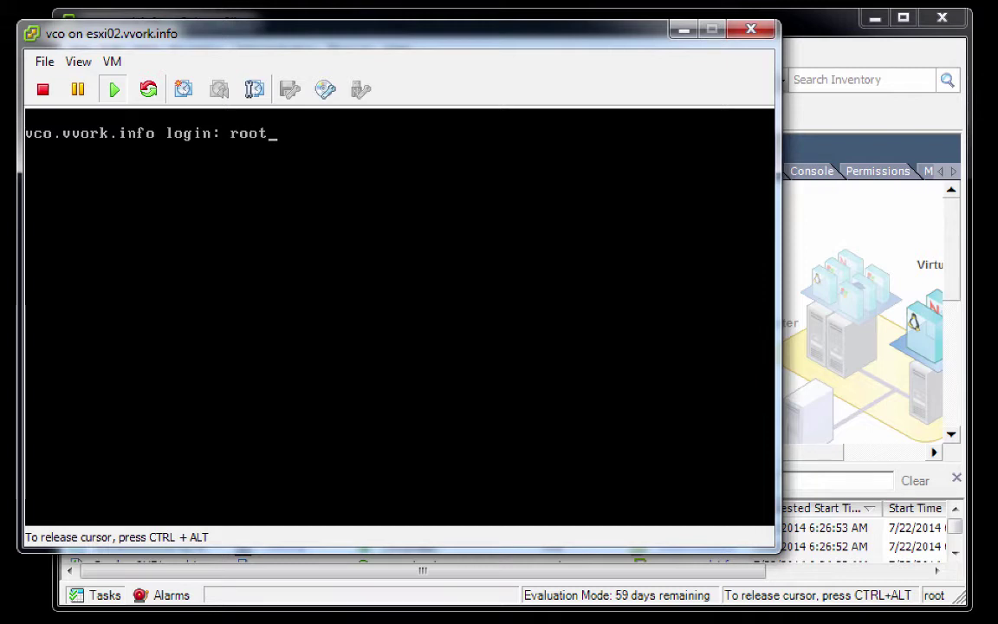
pyautogui.press('Return')
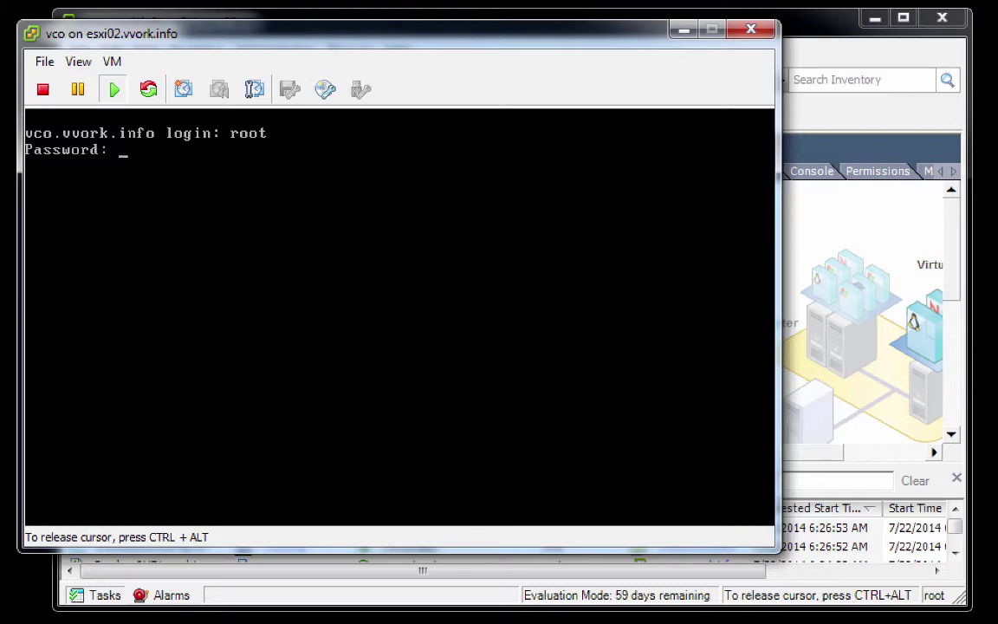
pyautogui.press('Return')
# Step: Check the status of the vco-server and vco-configurator services
pyautogui.write('ser')
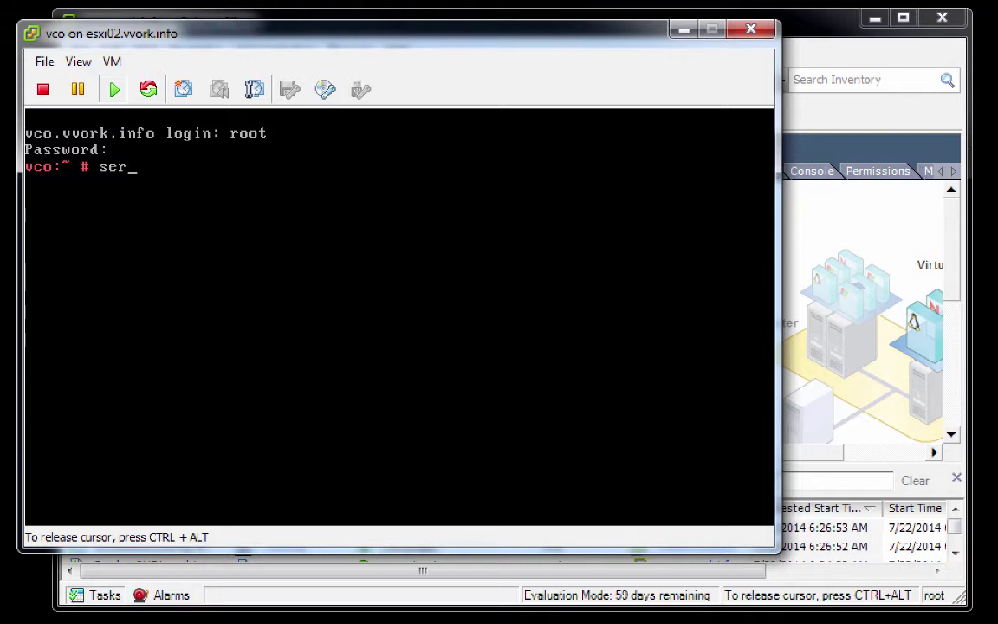
pyautogui.write('vice vco-server')
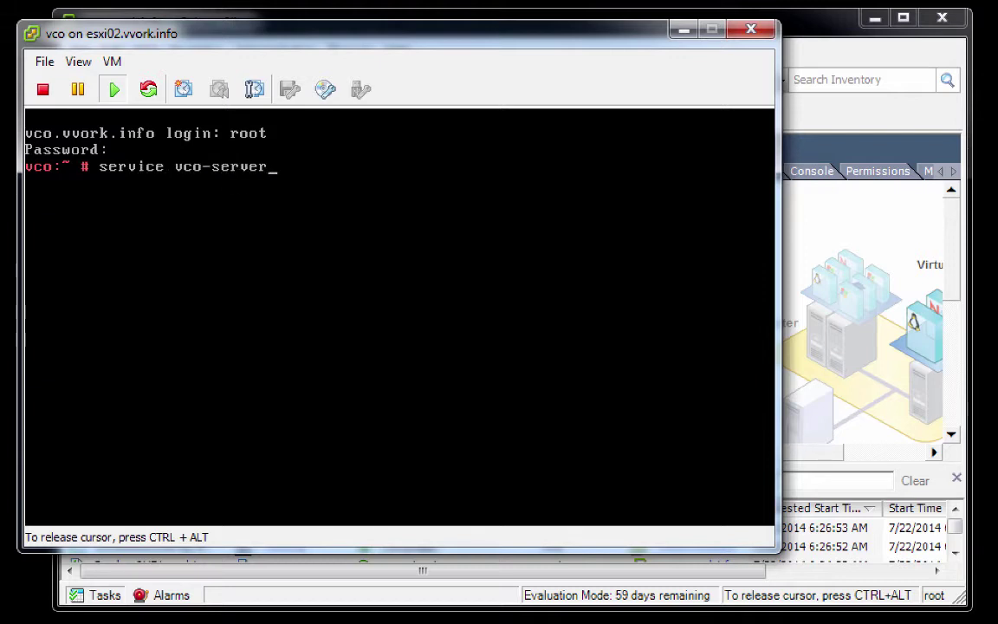
pyautogui.write(' status')
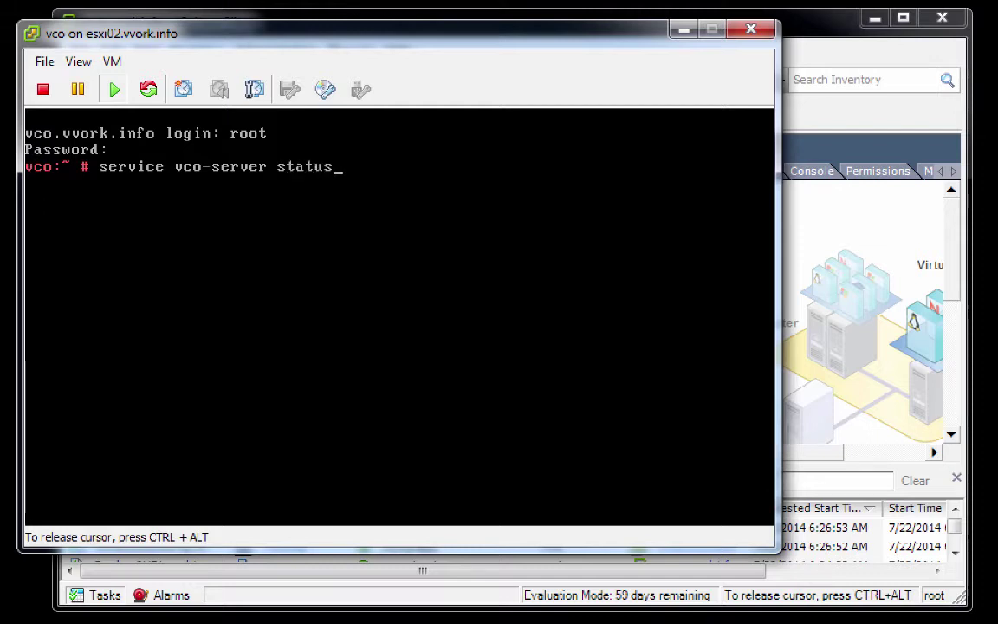
pyautogui.press('Return')
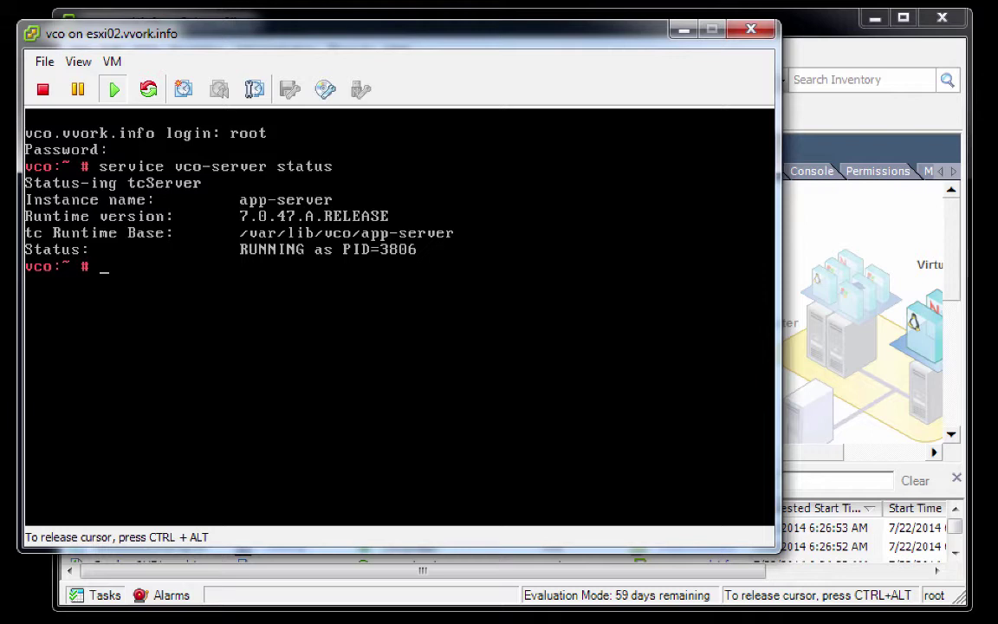
pyautogui.press('Up')
pyautogui.press('Left')
pyautogui.press('Left')
pyautogui.press('Left')
pyautogui.press('Left')
pyautogui.press('Left')
pyautogui.press('Left')
pyautogui.press('Left')
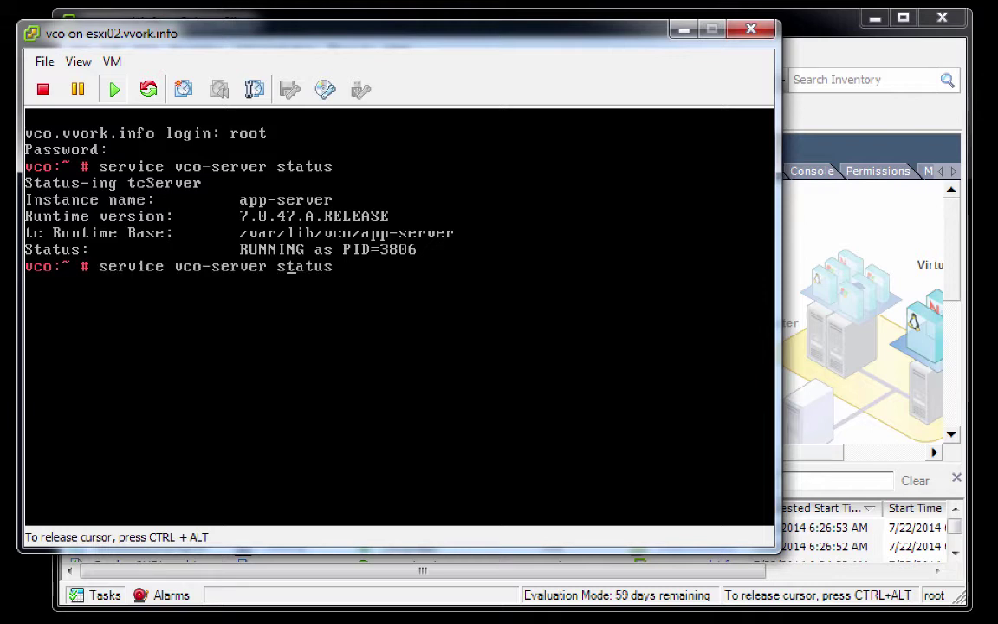
pyautogui.press('Left')
pyautogui.press('BackSpace')
pyautogui.press('BackSpace')
pyautogui.press('BackSpace')
pyautogui.press('BackSpace')
pyautogui.press('BackSpace')
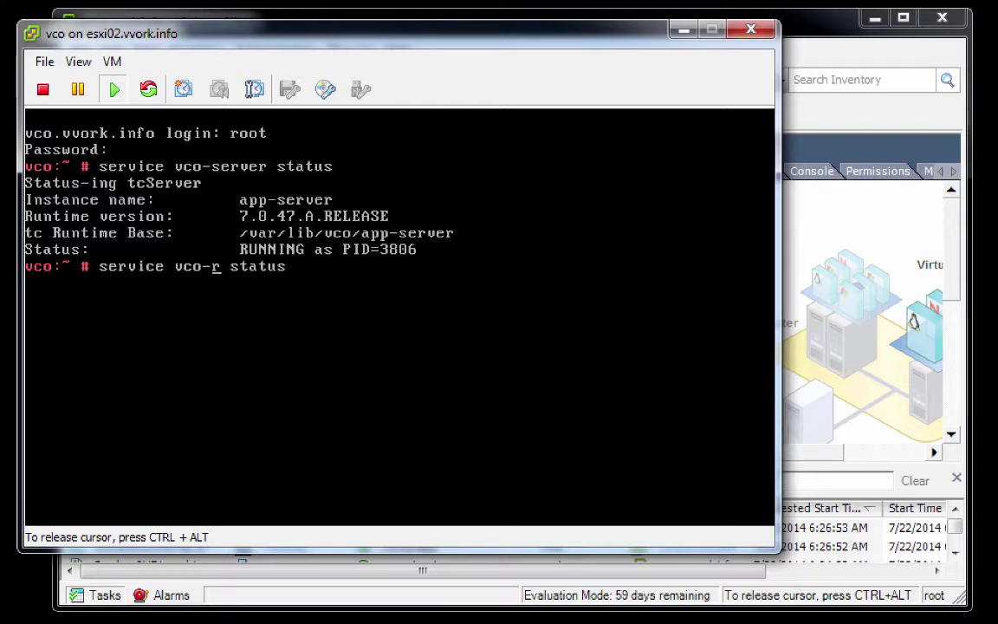
pyautogui.write('configur')
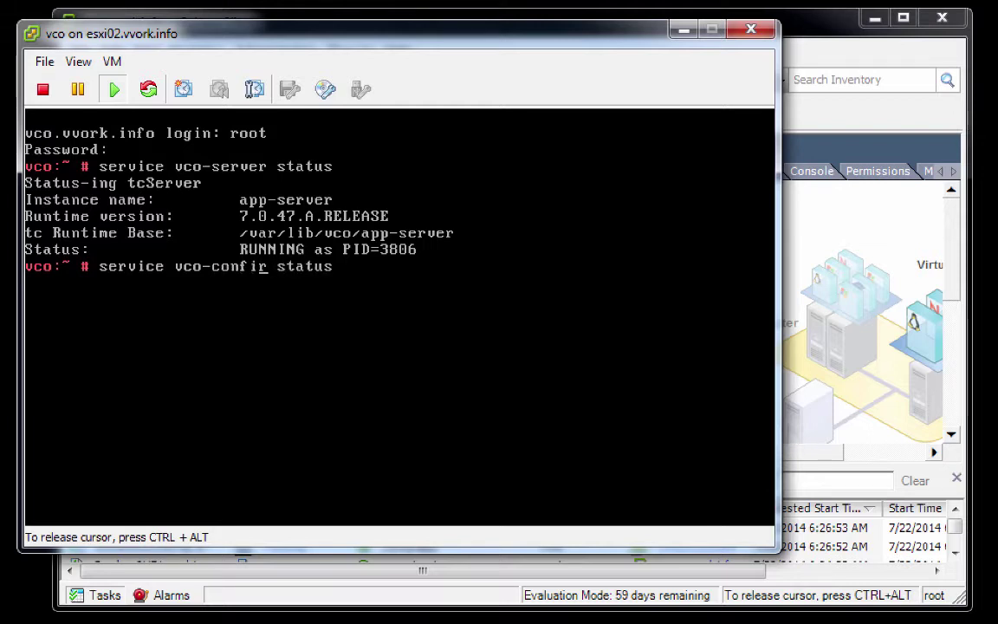
pyautogui.write('ato')
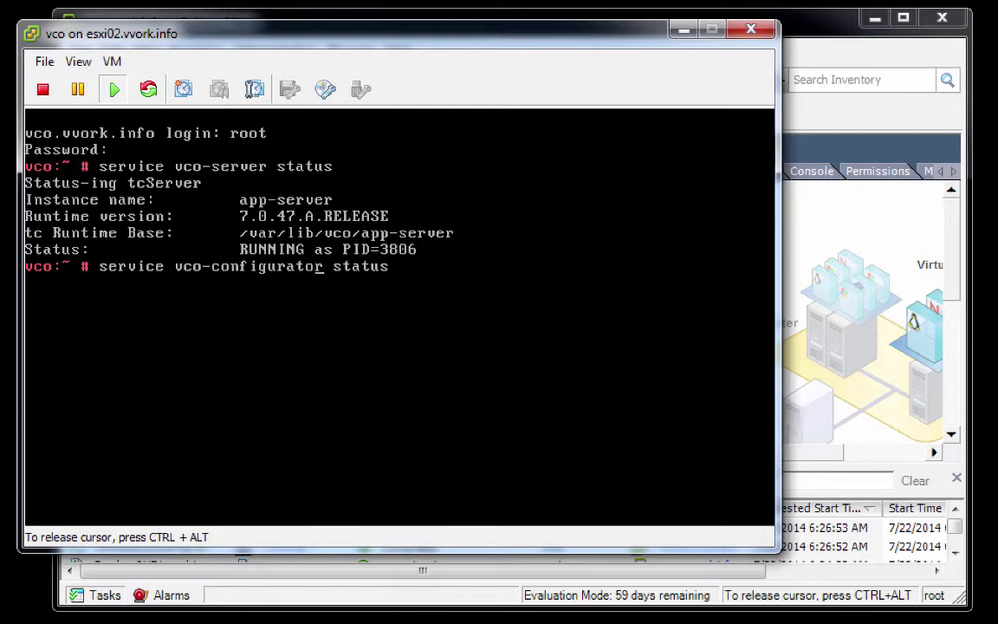
pyautogui.press('Return')
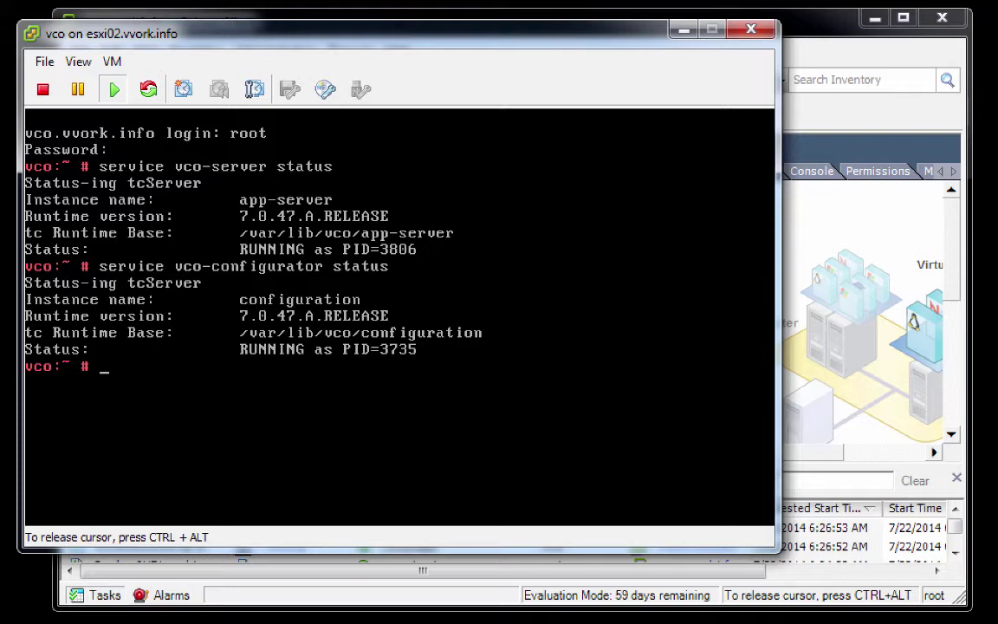
# Step: Log out of the root console with the exit command
pyautogui.press('Up')
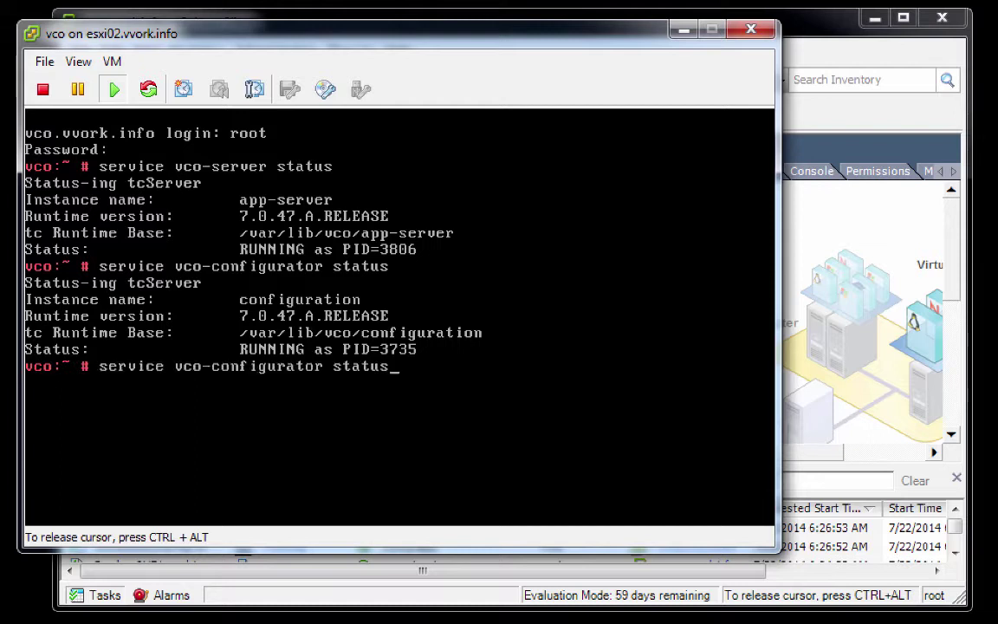
pyautogui.press('BackSpace')
pyautogui.press('BackSpace')
pyautogui.press('BackSpace')
pyautogui.press('BackSpace')
pyautogui.write('art')
pyautogui.press('BackSpace')
pyautogui.press('BackSpace')
pyautogui.press('BackSpace')
pyautogui.press('BackSpace')
pyautogui.press('BackSpace')
pyautogui.press('BackSpace')
pyautogui.press('BackSpace')
pyautogui.press('BackSpace')
pyautogui.press('BackSpace')
pyautogui.press('BackSpace')
pyautogui.press('BackSpace')
pyautogui.press('BackSpace')
pyautogui.press('BackSpace')
pyautogui.press('BackSpace')
pyautogui.press('BackSpace')
pyautogui.press('BackSpace')
pyautogui.press('BackSpace')
pyautogui.press('BackSpace')
pyautogui.press('BackSpace')
pyautogui.press('BackSpace')
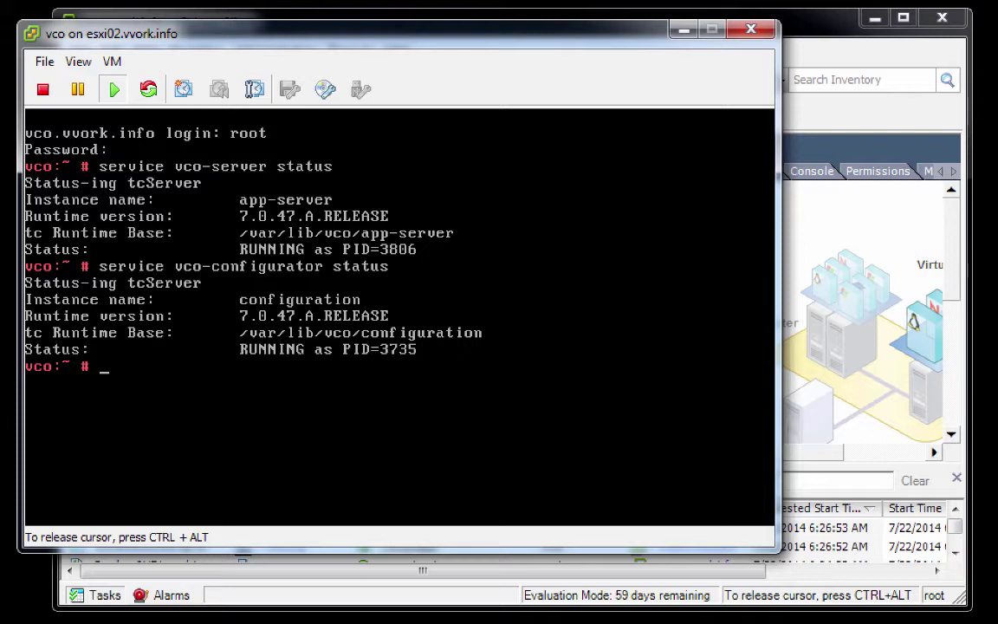
pyautogui.write('exit')
pyautogui.press('Return')
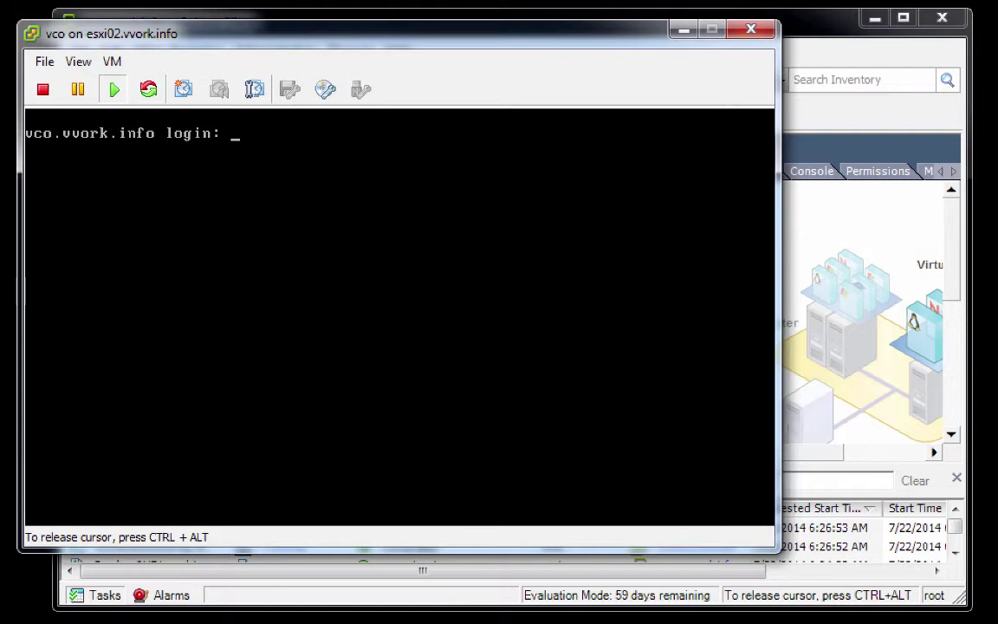
# Step: Release the console with Ctrl+Alt, close it, and view vco's Summary details
pyautogui.hotkey('ctrl', 'alt')
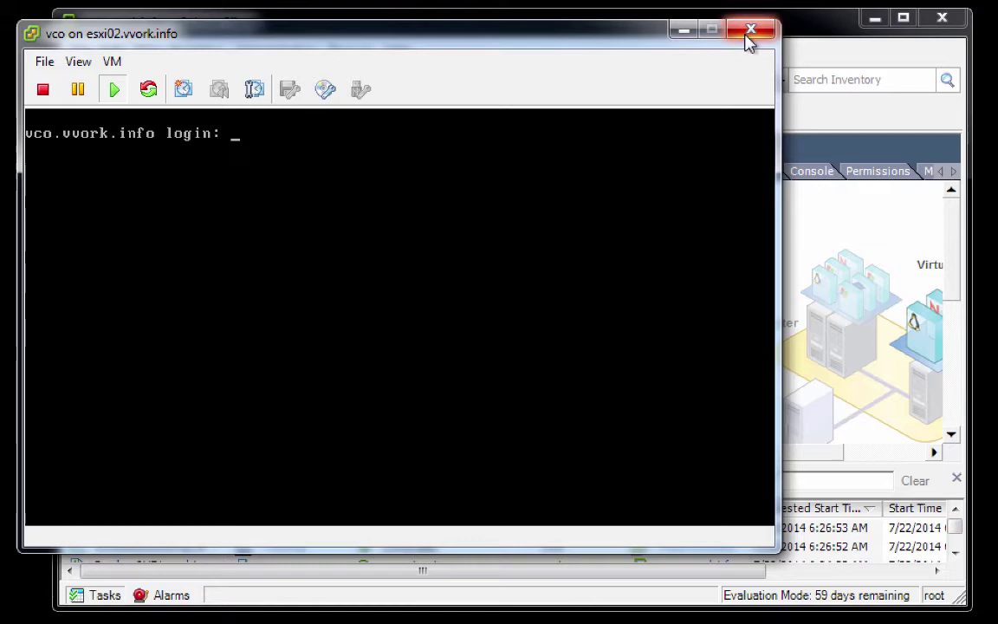
pyautogui.click(745, 36)
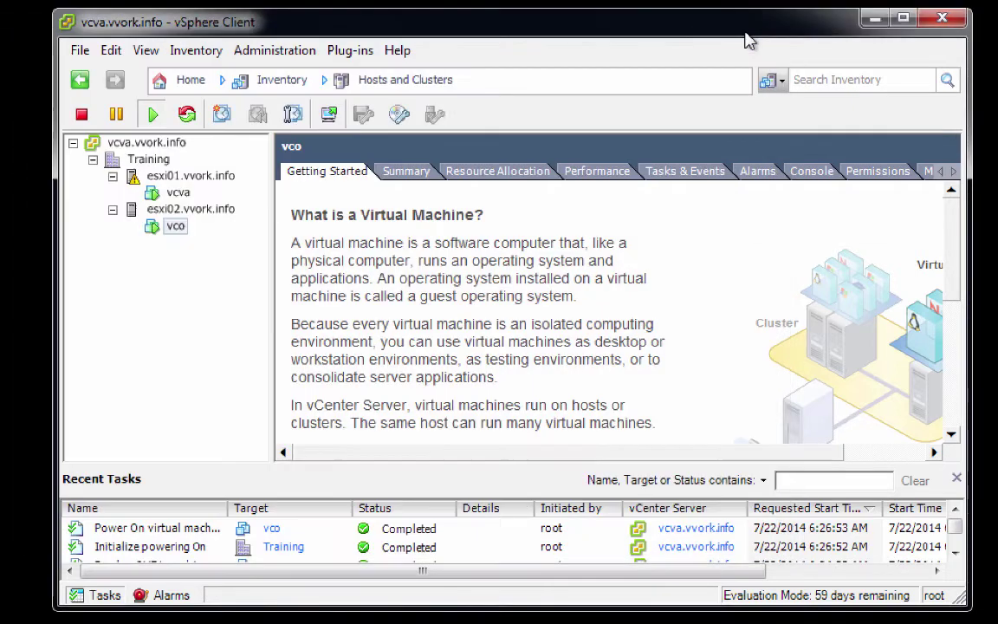
pyautogui.click(407, 171)
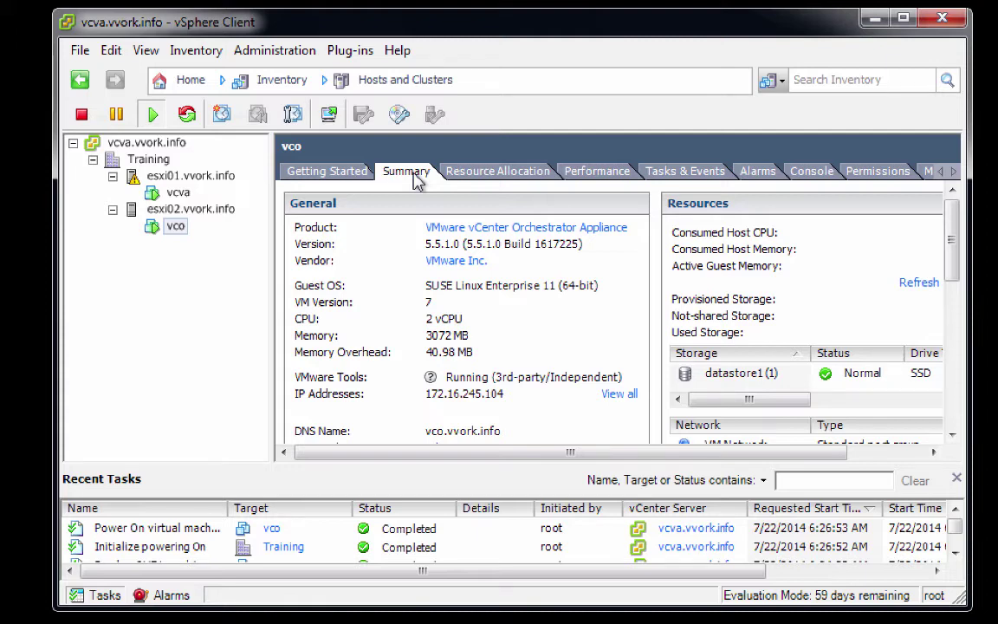
# Step: Show esxi02.vvork.info's Virtual Machine Startup/Shutdown settings from its Configuration tab
pyautogui.click(192, 213)
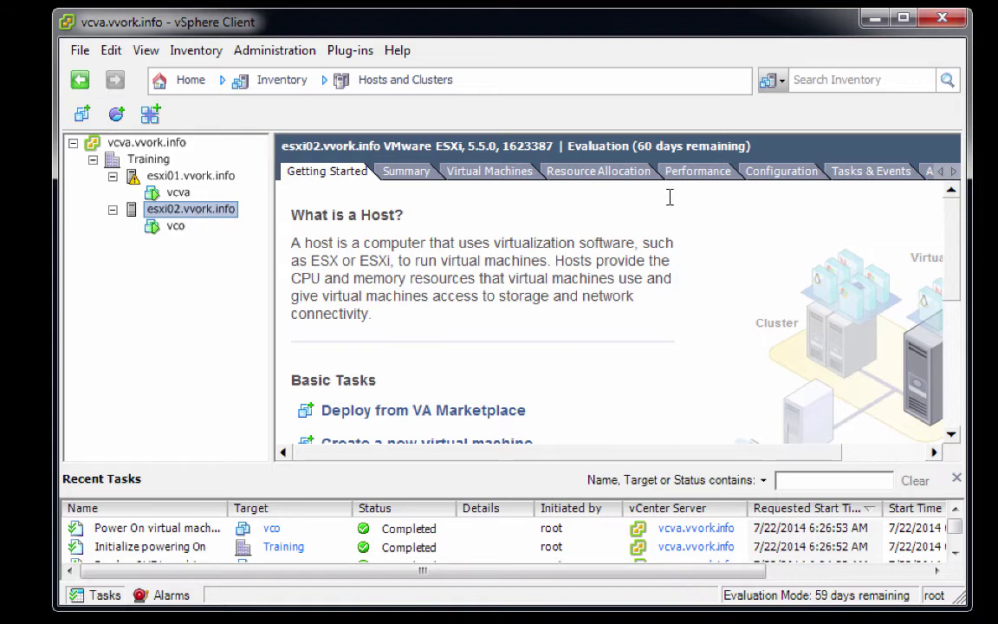
pyautogui.click(773, 177)
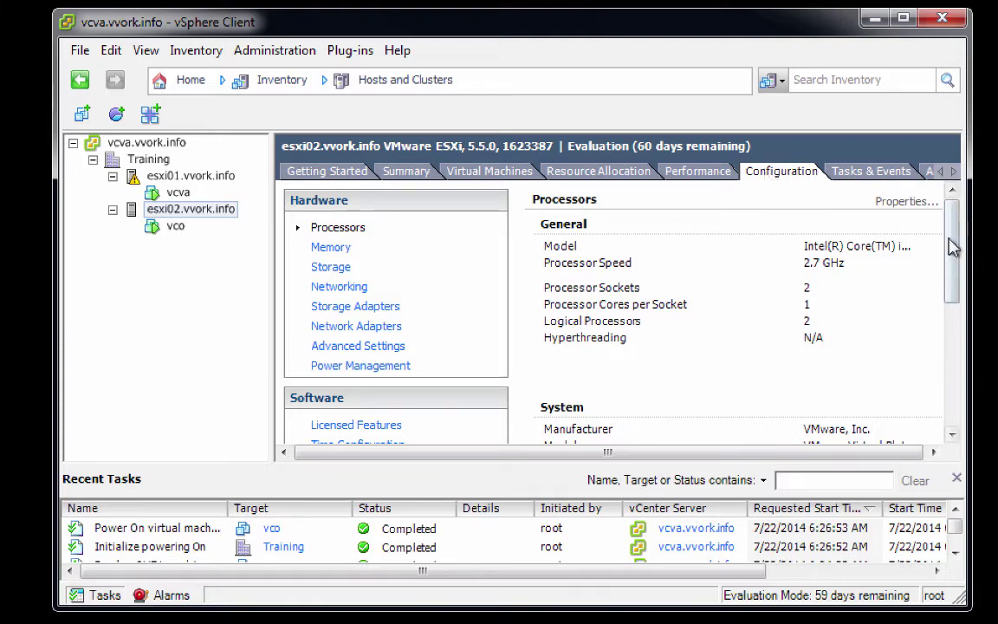
pyautogui.moveTo(953, 248); pyautogui.dragTo(945, 295)
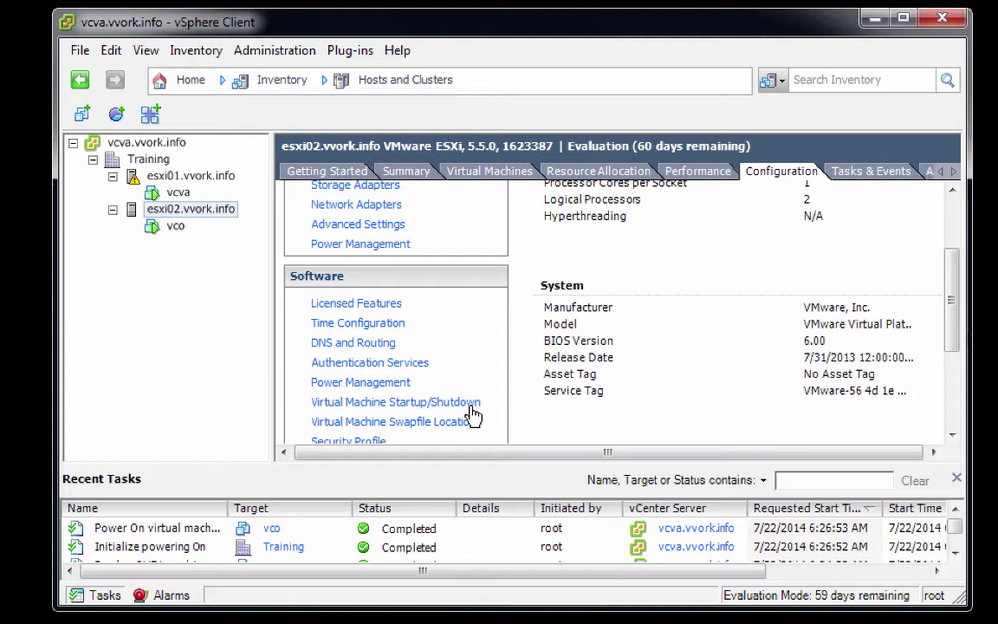
pyautogui.click(474, 416)
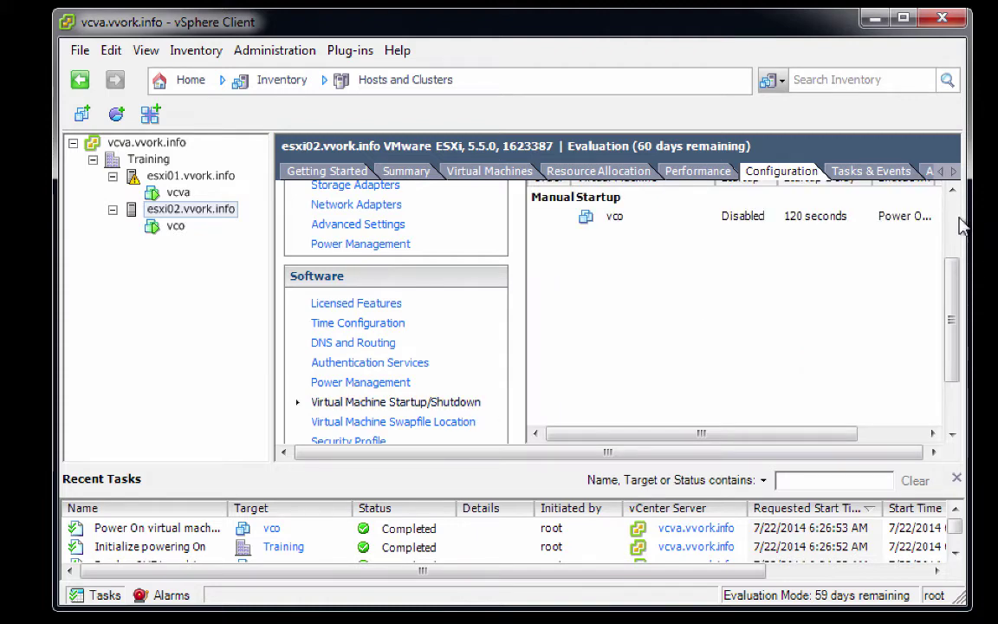
pyautogui.scroll(3, 961, 223)
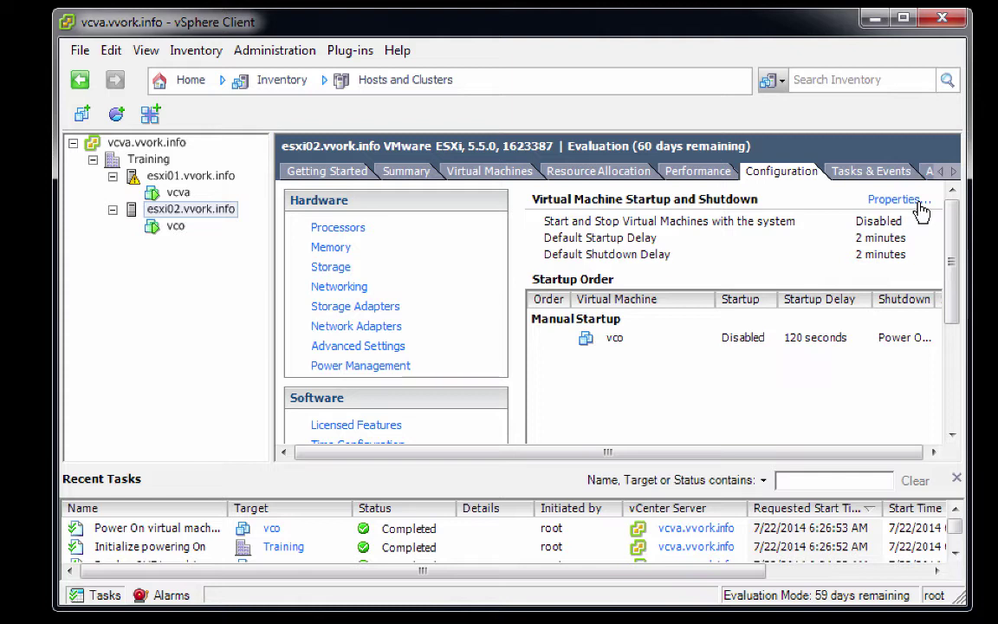
# Step: Enable automatic start/stop, continue once VMware Tools start, and move vco first into Automatic Startup
pyautogui.click(919, 206)
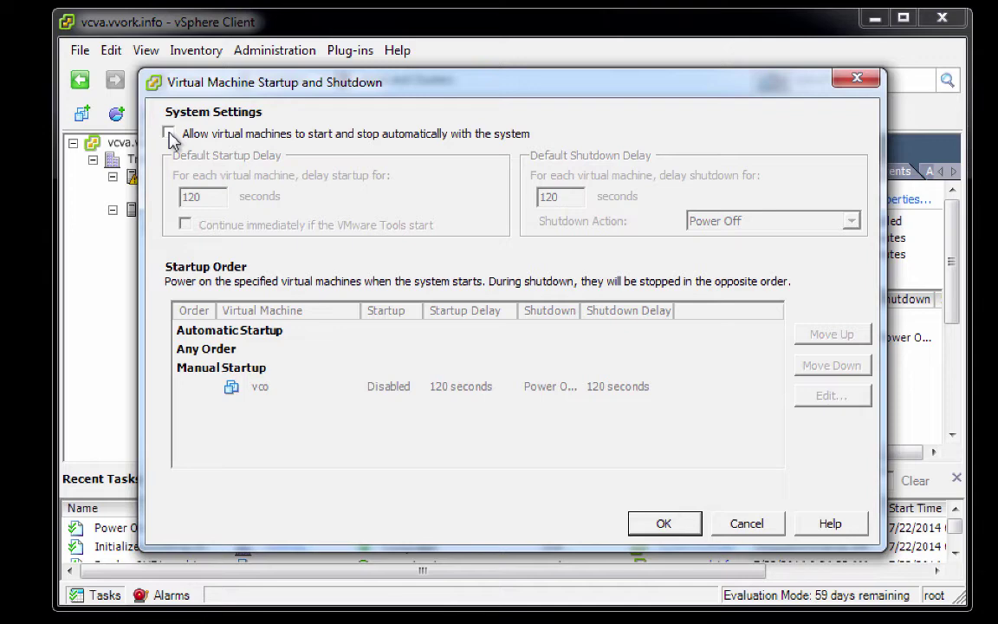
pyautogui.click(169, 135)
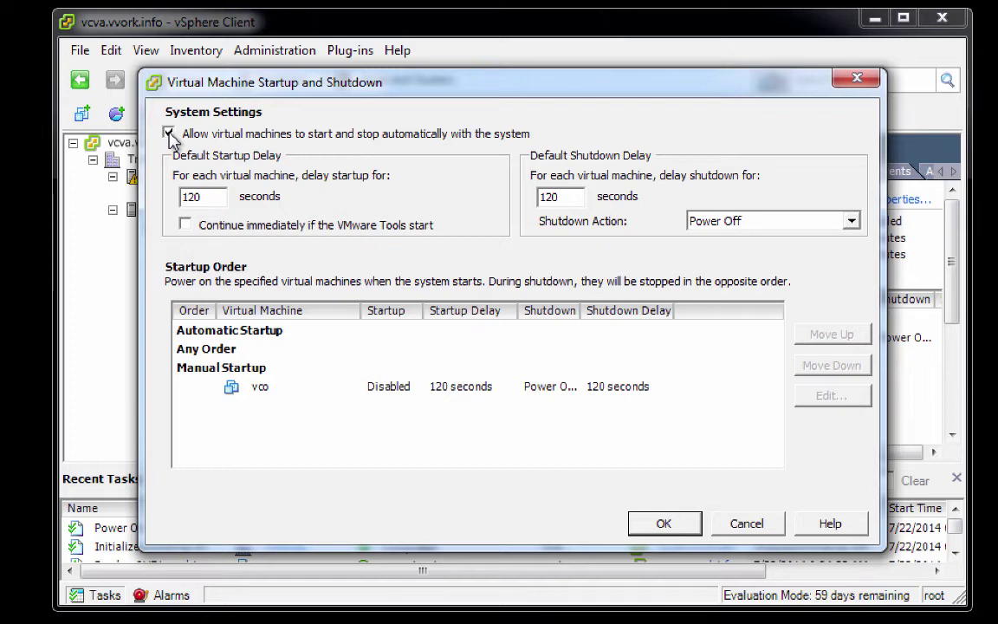
pyautogui.click(185, 234)
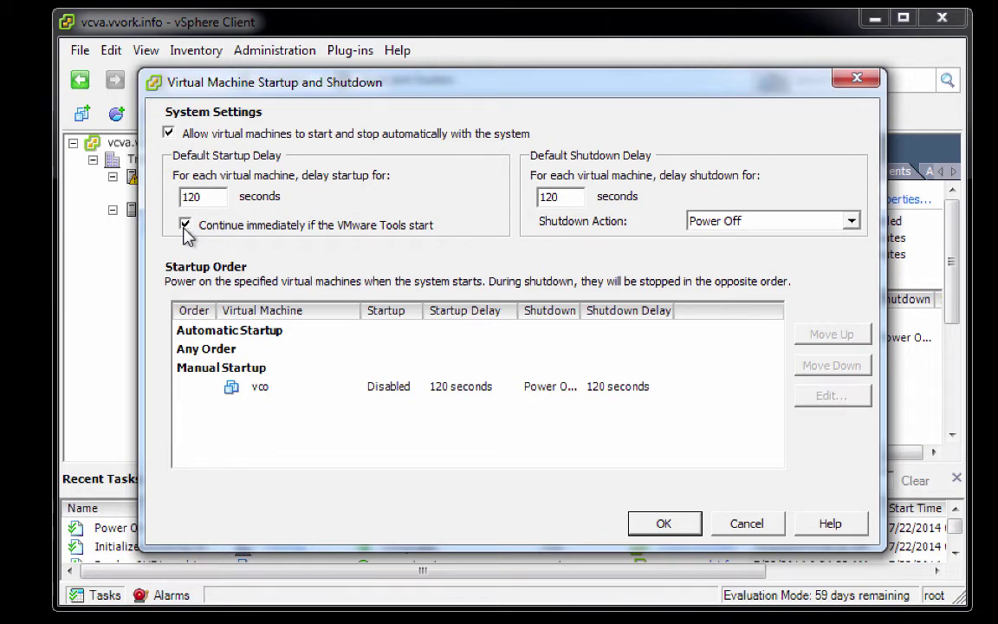
pyautogui.click(286, 394)
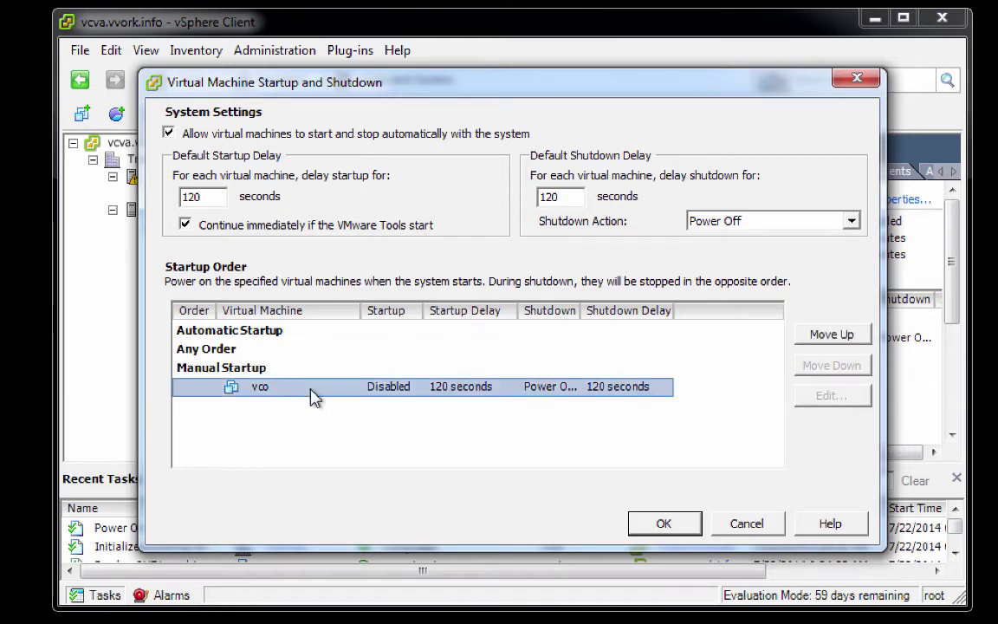
pyautogui.click(821, 343)
pyautogui.click(821, 343)
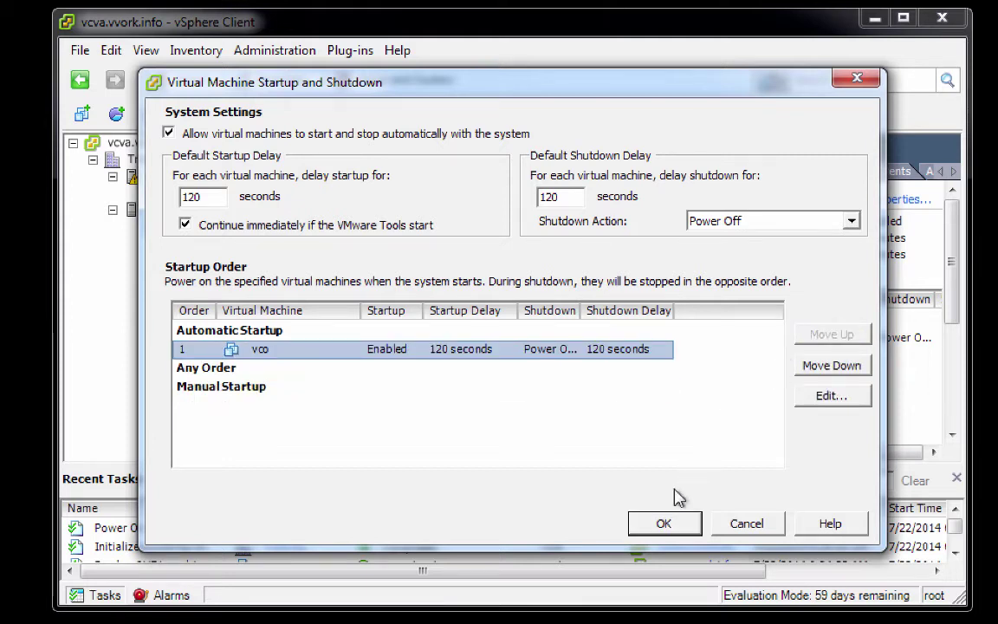
pyautogui.click(677, 532)
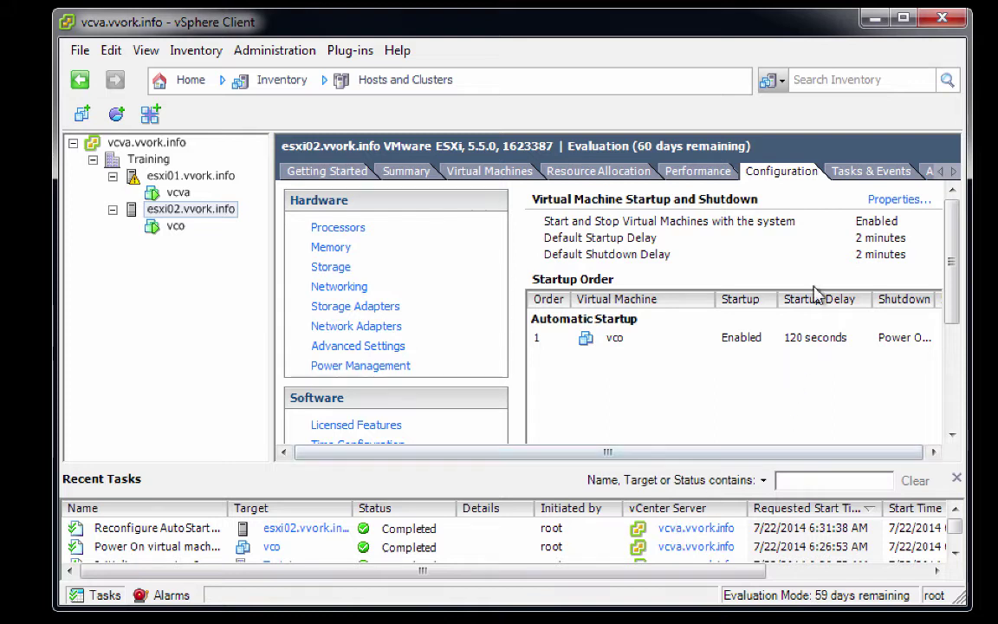
pyautogui.click(943, 23)
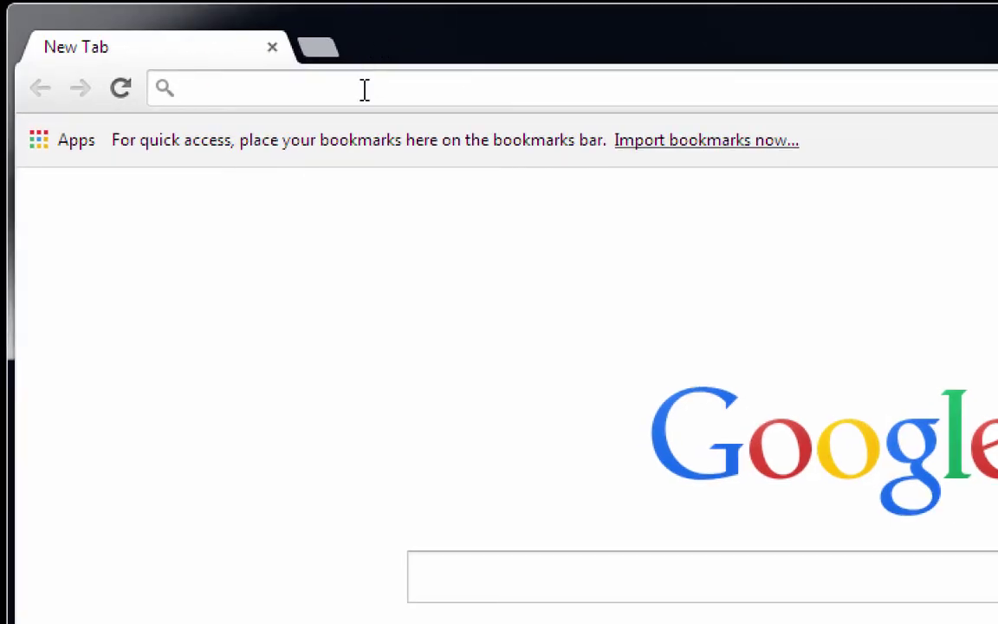
pyautogui.write('http')
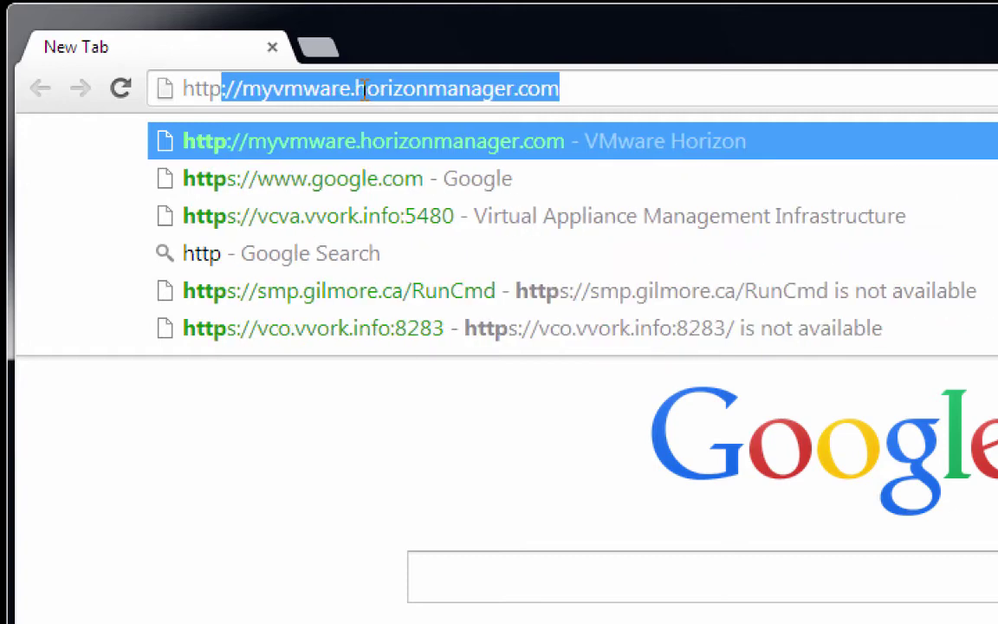
pyautogui.write('://vco')
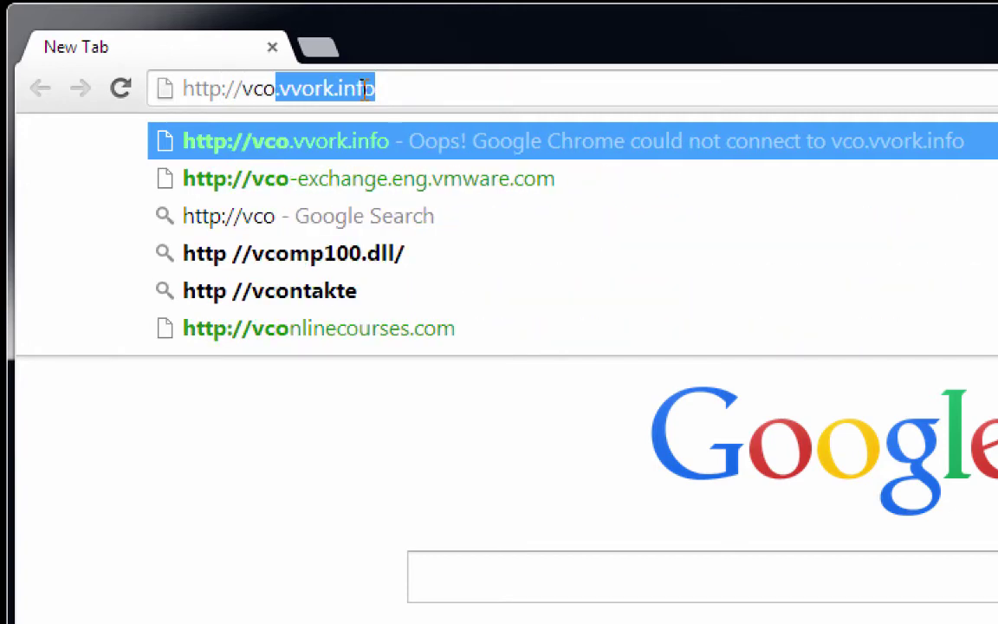
pyautogui.write('.vvork.info')
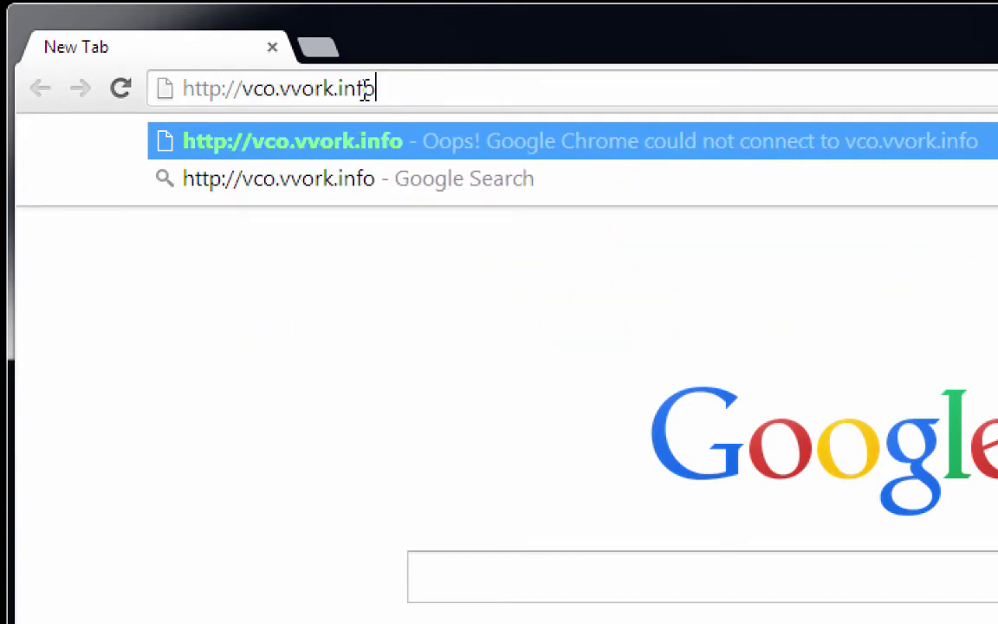
pyautogui.press('Return')
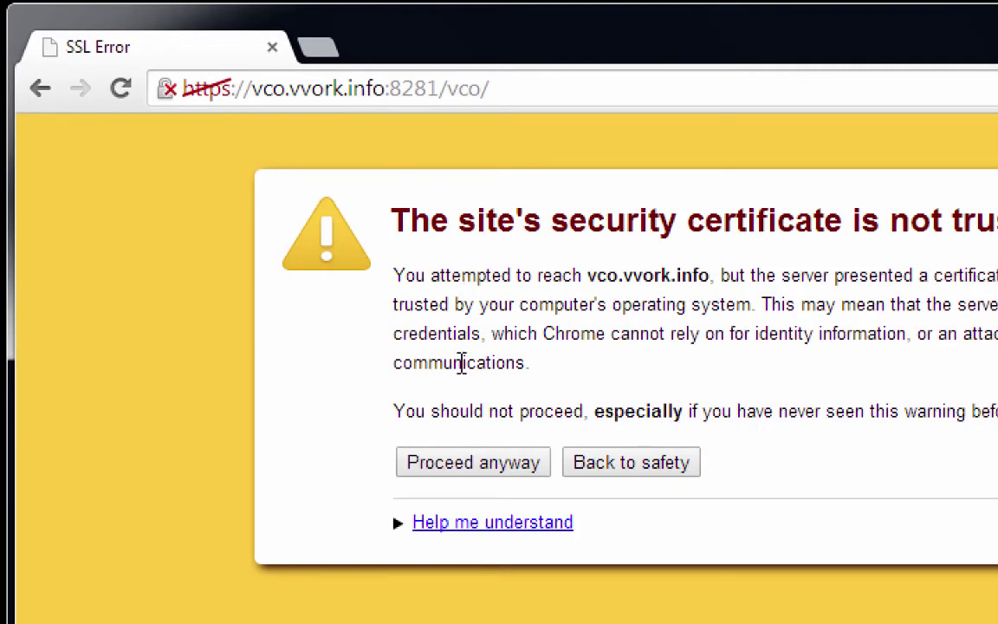
pyautogui.click(486, 471)
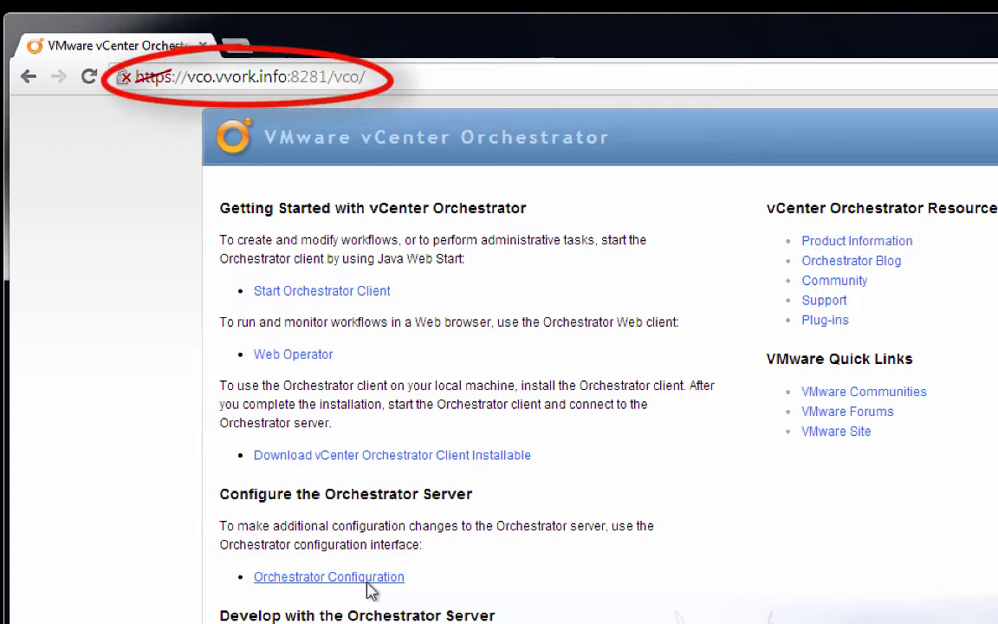
# Step: Open Orchestrator Configuration and enter the configurator username and password on the login page
pyautogui.click(367, 581)
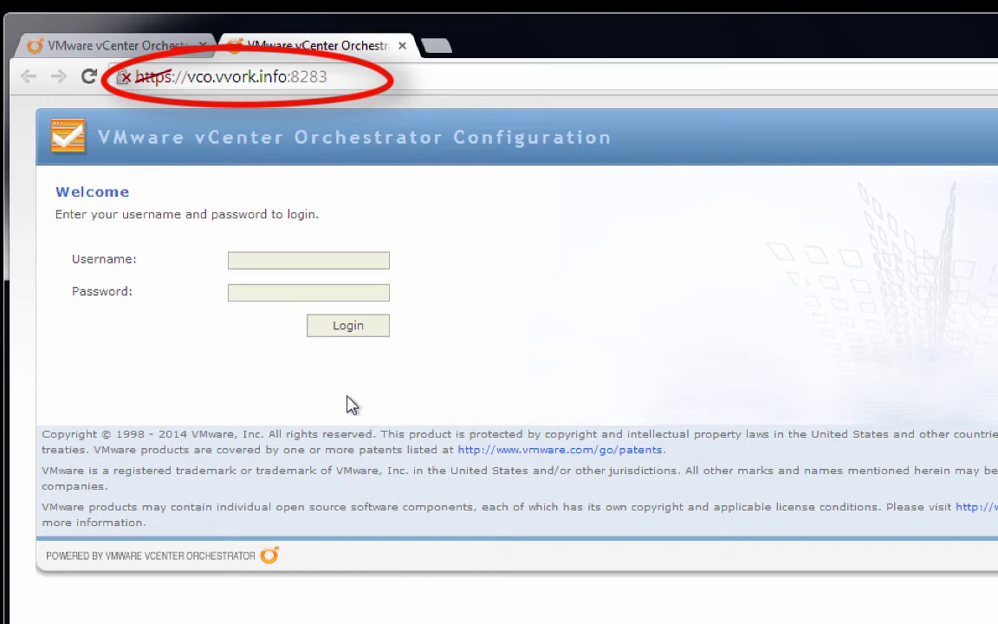
pyautogui.click(317, 262)
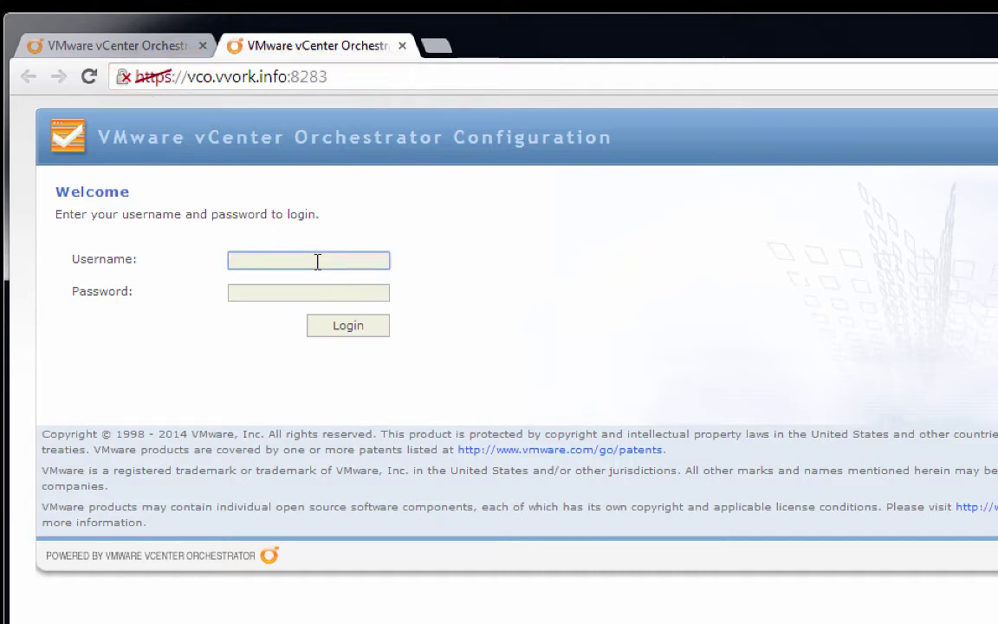
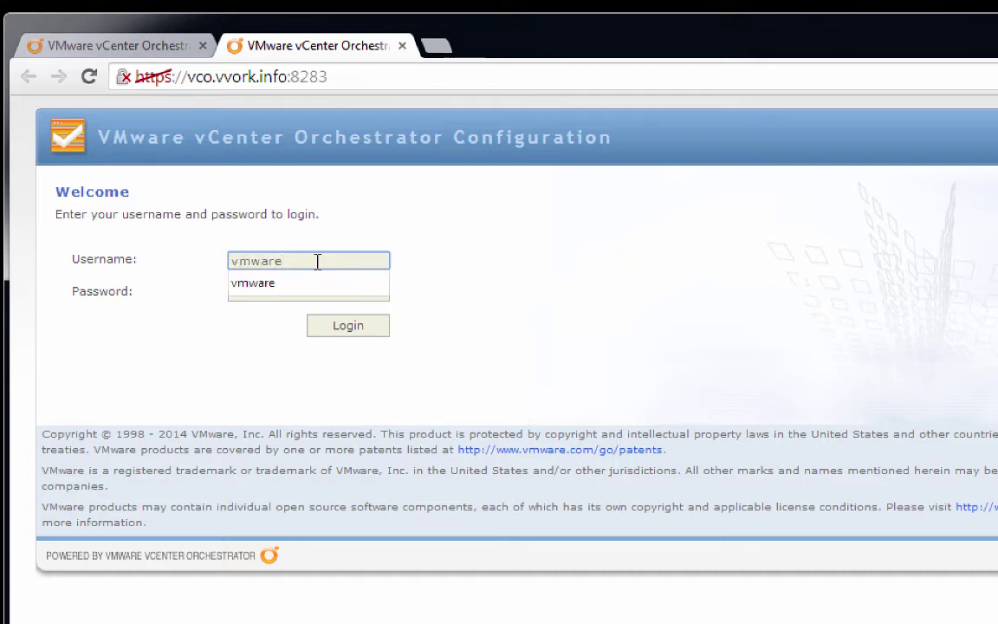
pyautogui.press('Tab')
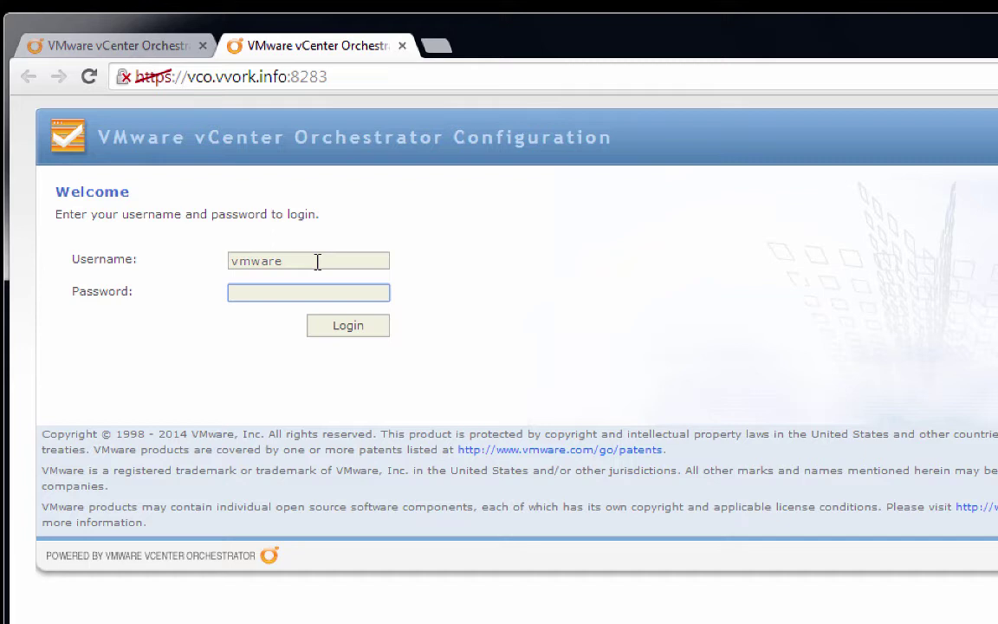
# Step: Log in to the vCenter Orchestrator configurator
pyautogui.click(371, 329)
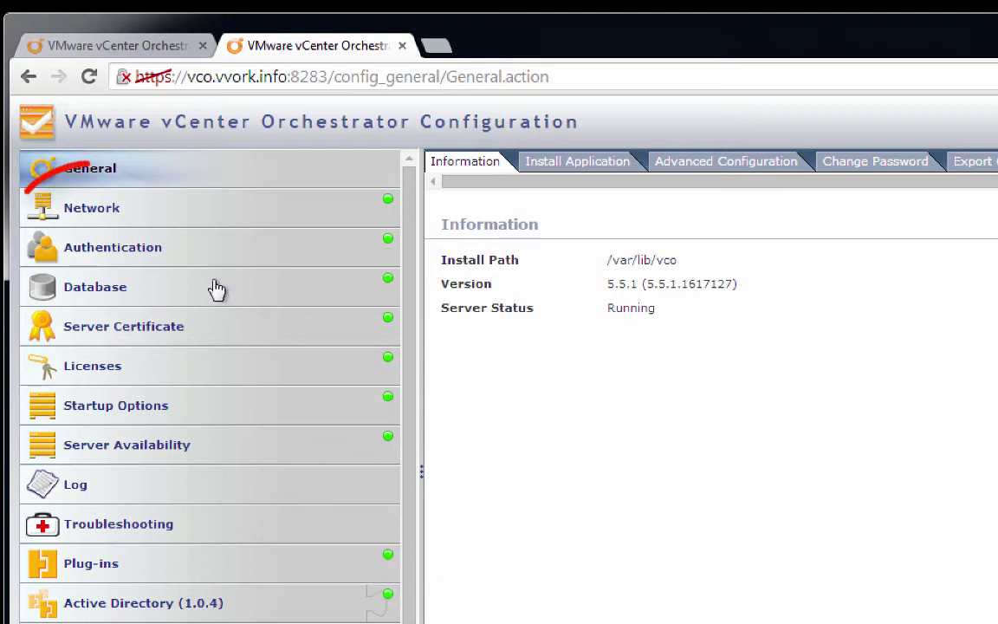
# Step: Import the SSL certificate from vcva.vvork.info in Network's SSL Trust Manager
pyautogui.click(178, 221)
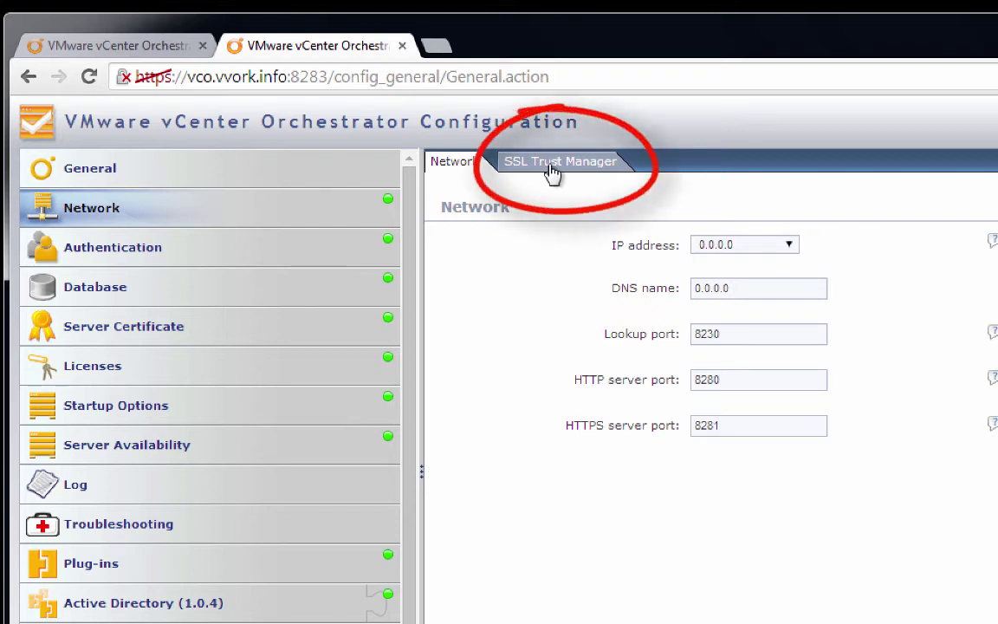
pyautogui.click(551, 173)
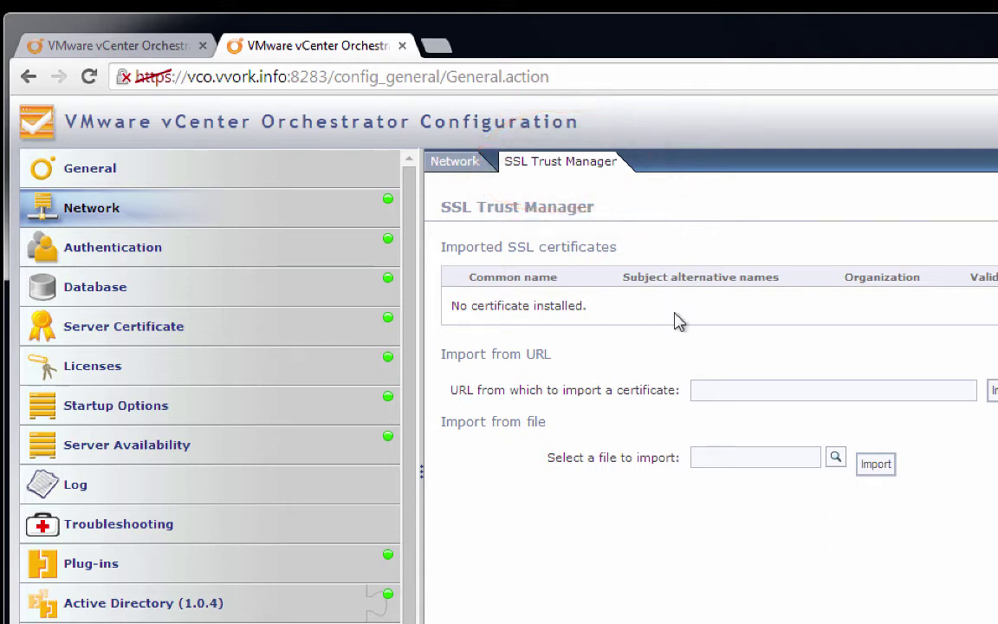
pyautogui.click(719, 393)
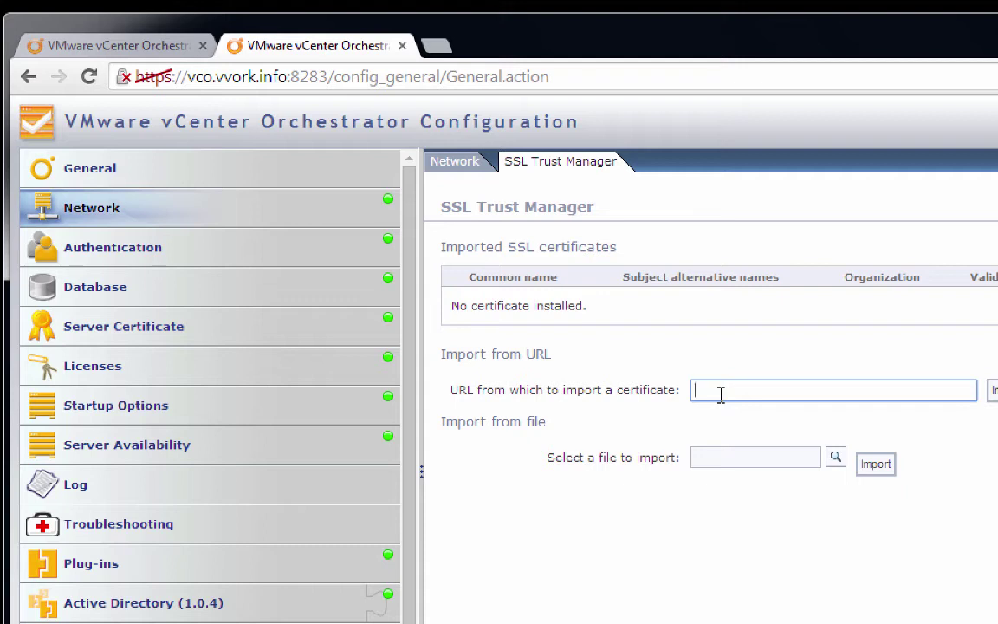
pyautogui.write('vcva.vvork.info')
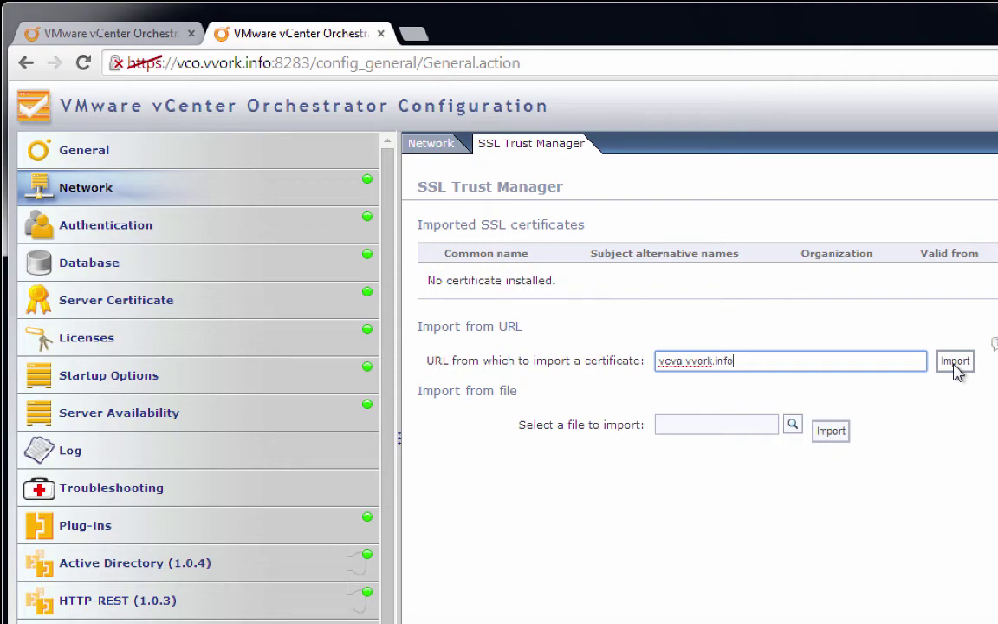
pyautogui.click(956, 364)
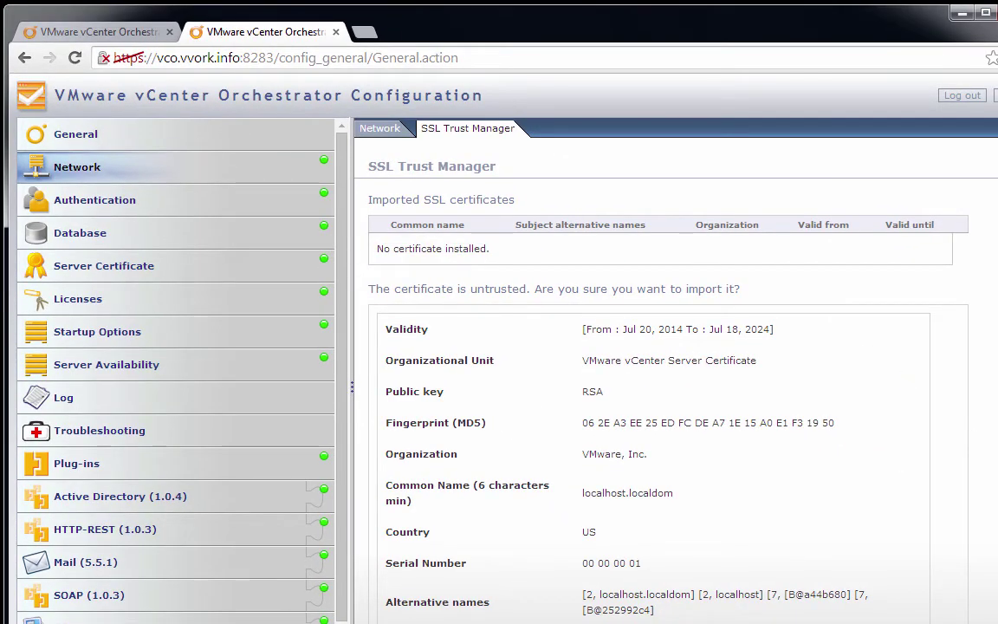
pyautogui.scroll(-1, 667, 389)
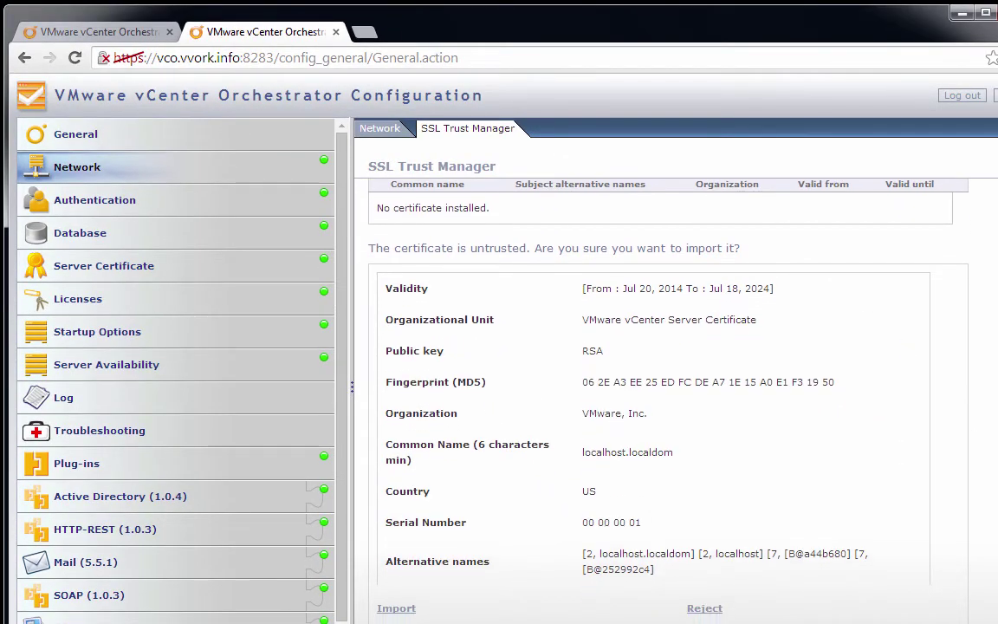
pyautogui.click(395, 608)
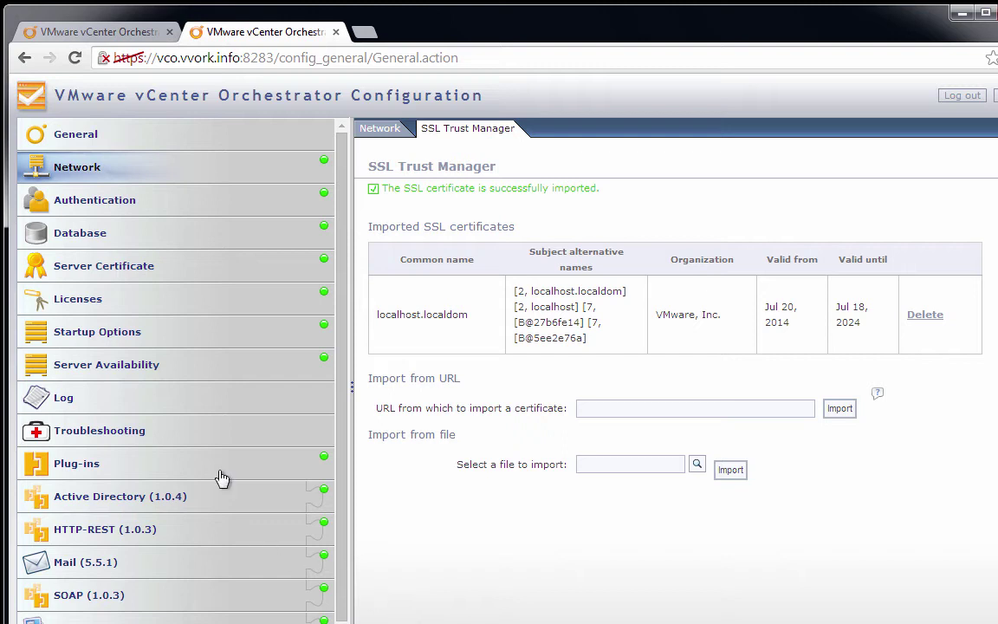
# Step: Open Licenses with 'Use vCenter Server license' selected and start filling the Host field
pyautogui.click(96, 308)
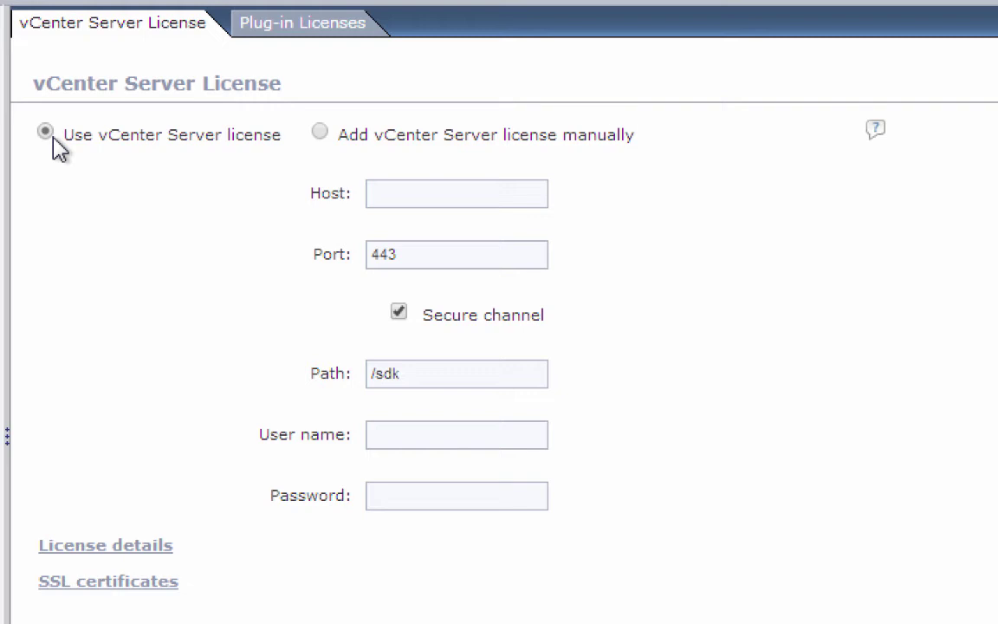
pyautogui.click(405, 200)
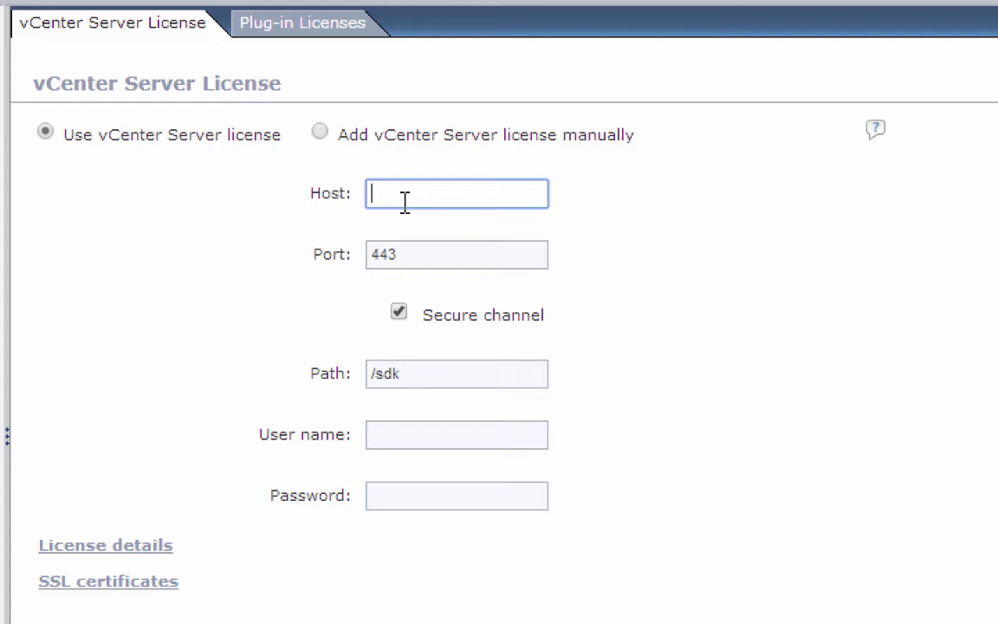
# Step: Enter vcva.vvork.info as licence host, root as user name, and the account password
pyautogui.write('vcvarvvork.info')
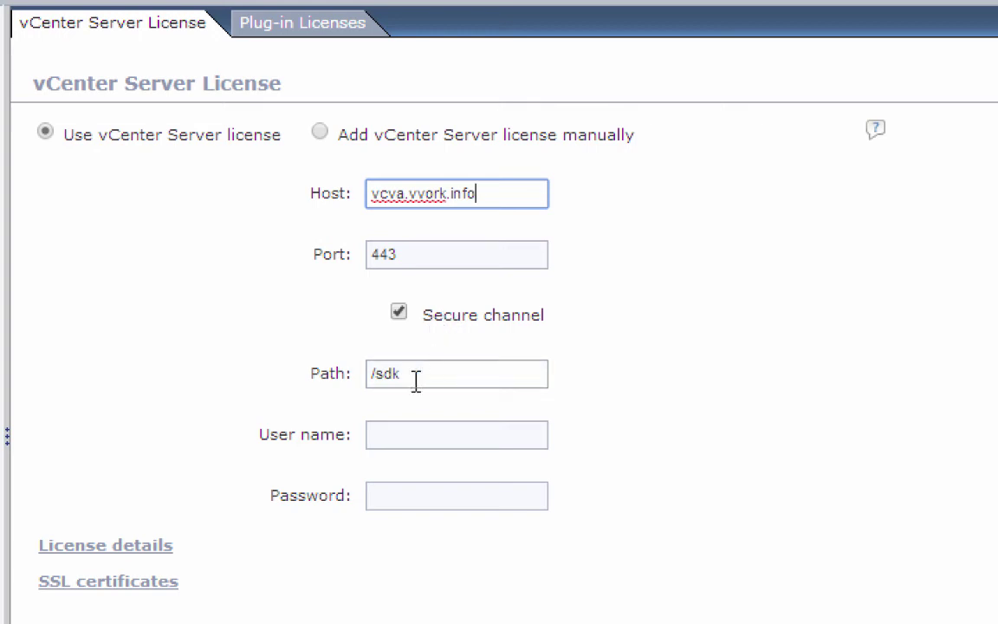
pyautogui.click(427, 442)
pyautogui.write('root')
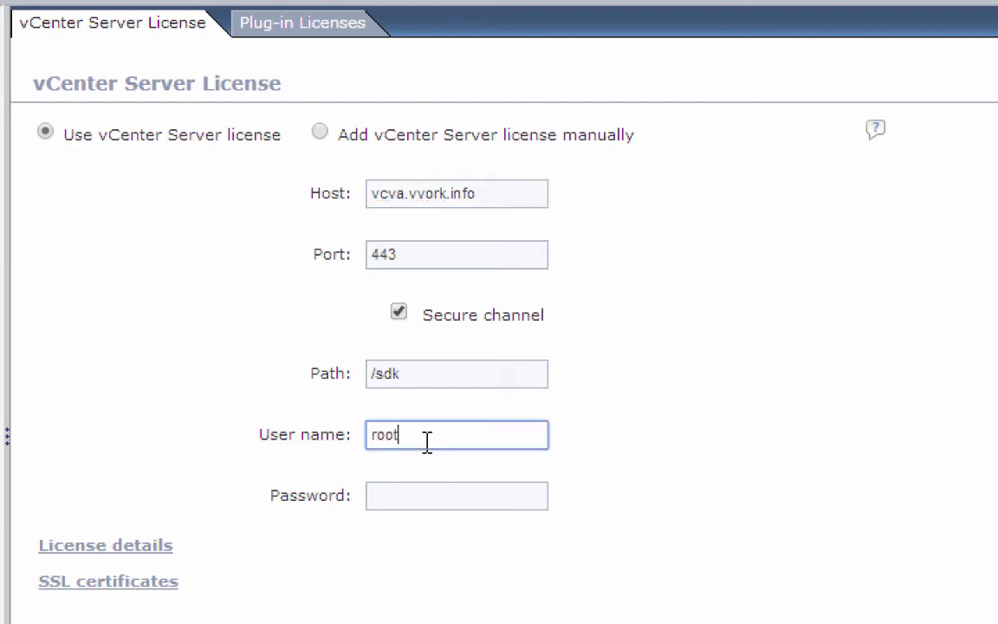
pyautogui.press('Tab')
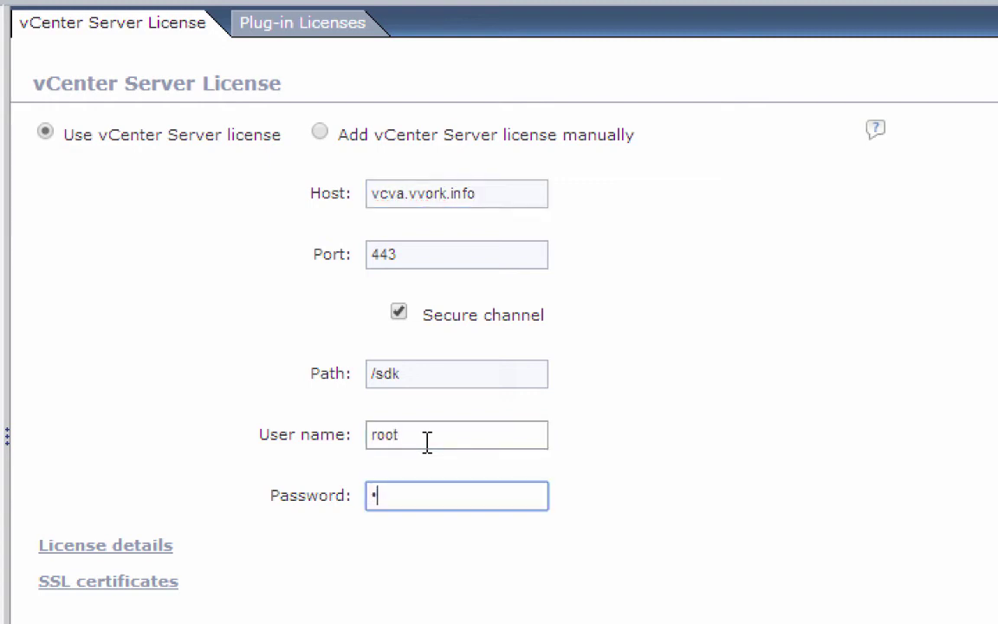
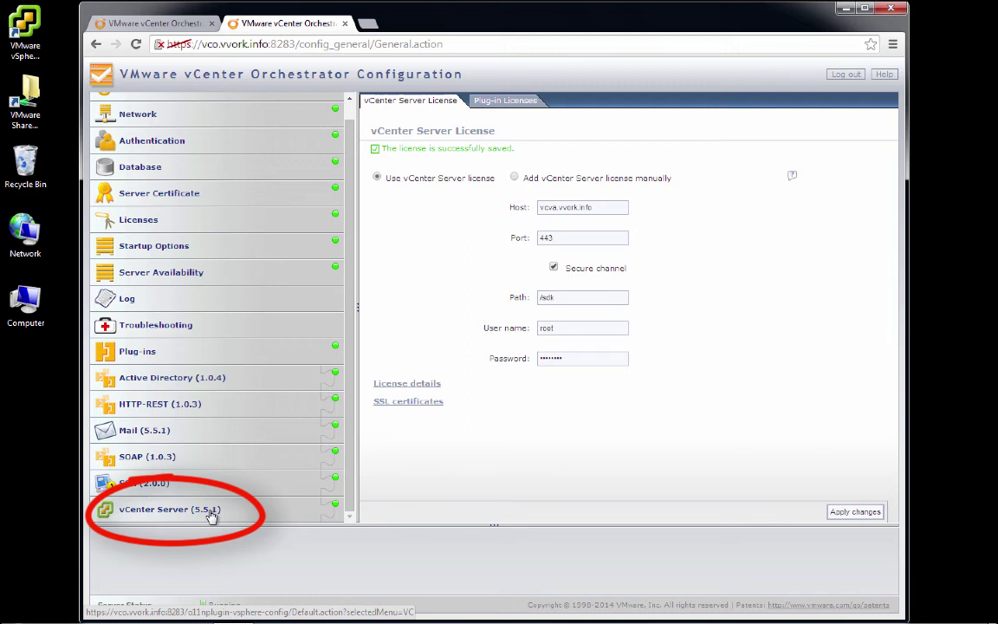
# Step: In the vCenter Server plug-in settings, replace the default host name with vcva.vvork.info
pyautogui.click(211, 514)
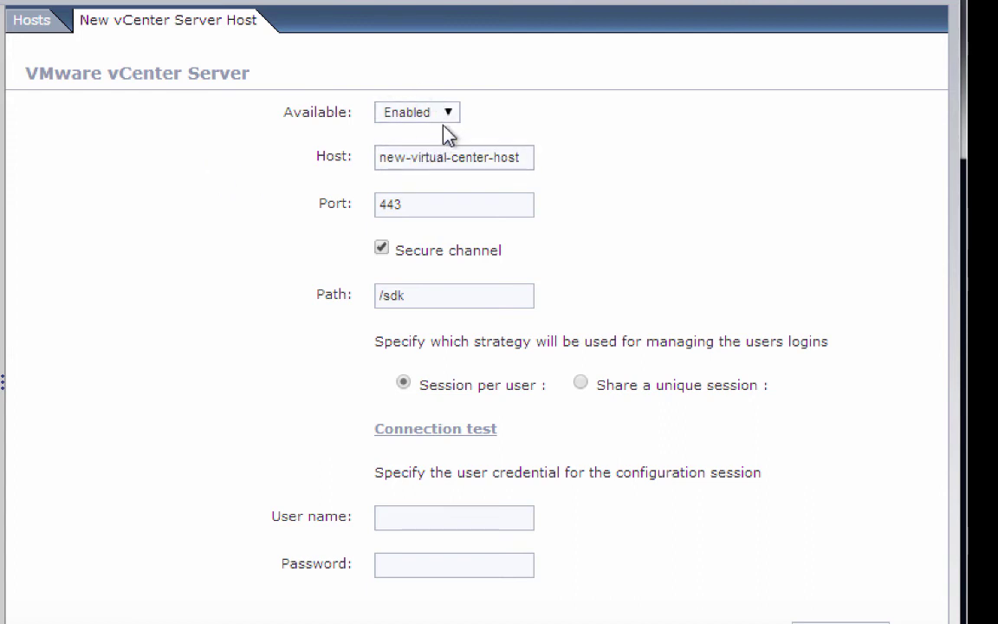
pyautogui.click(432, 159)
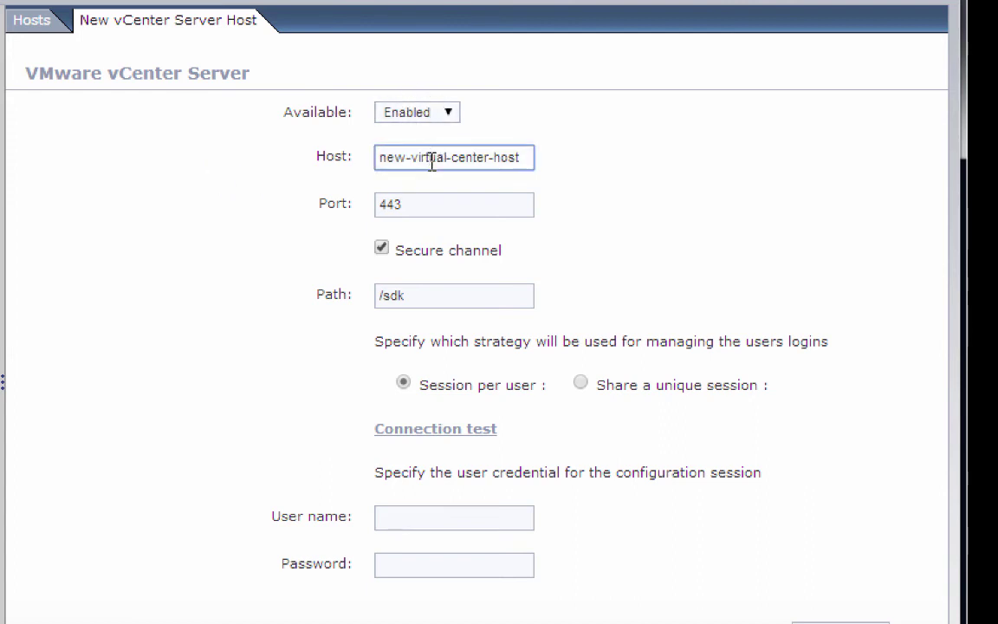
pyautogui.hotkey('ctrl', 'a')
pyautogui.press('BackSpace')
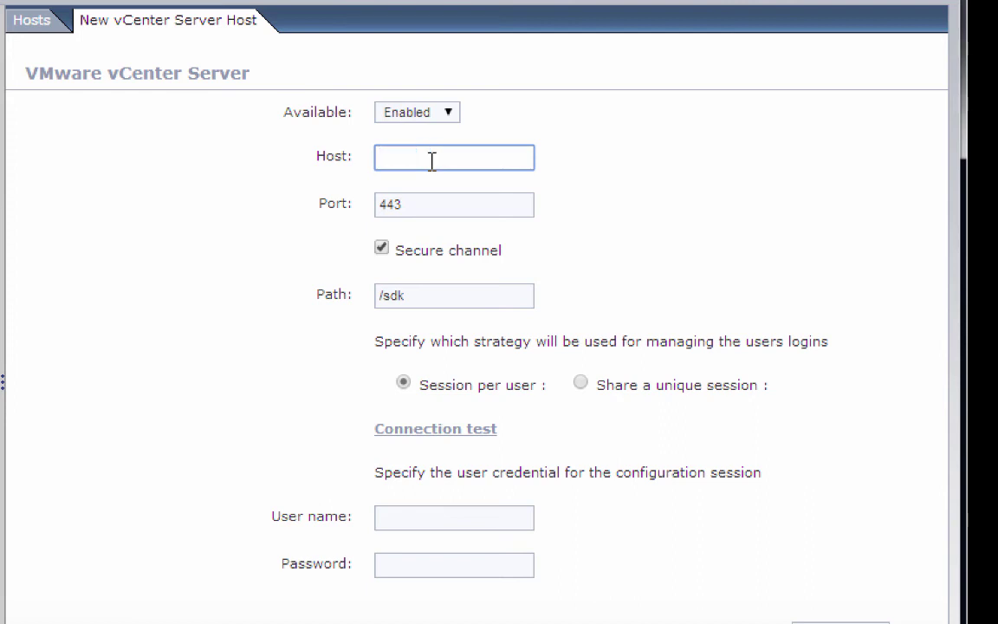
pyautogui.write('vcva')
pyautogui.write('.vwork.inf')
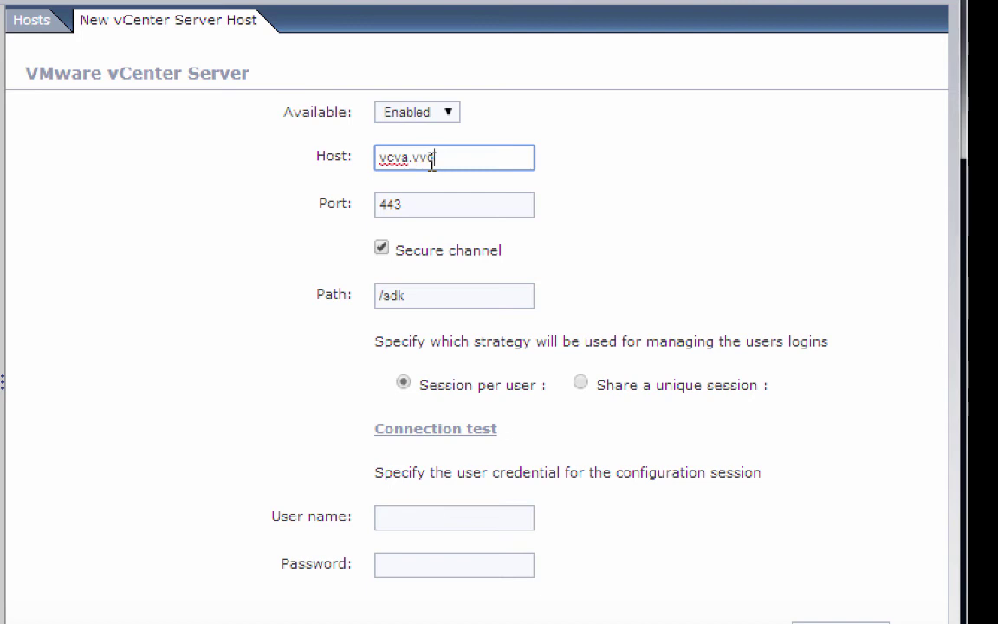
pyautogui.write('o')
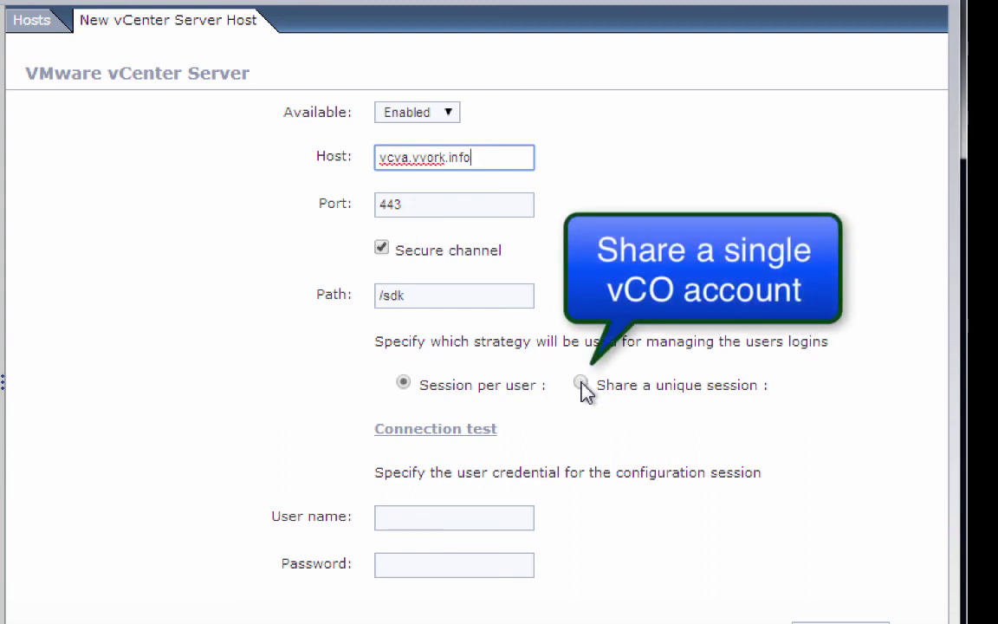
# Step: Choose 'Share a unique session' and enter root with the account password
pyautogui.click(581, 384)
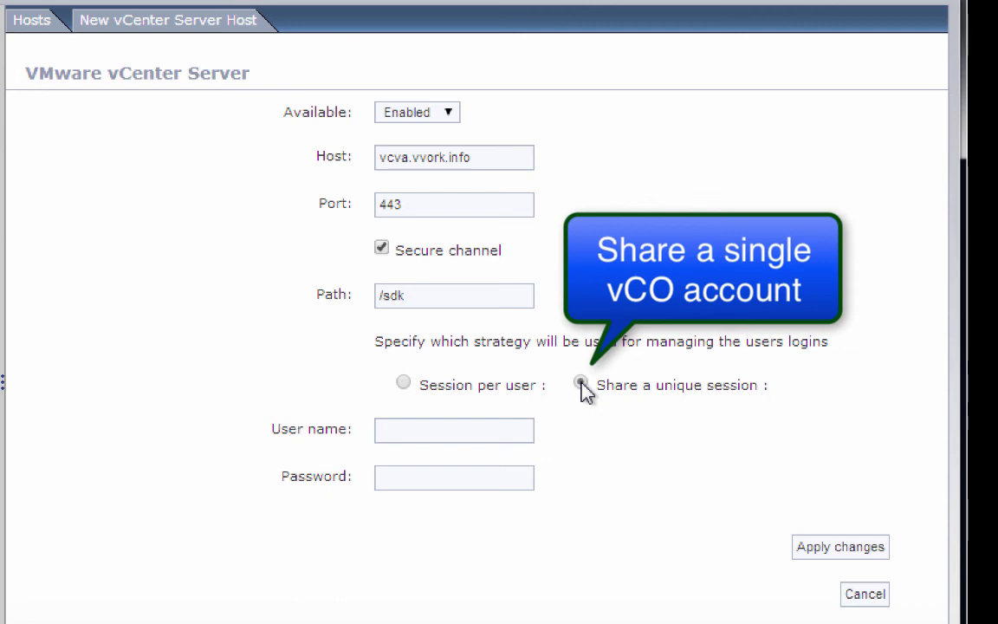
pyautogui.click(490, 429)
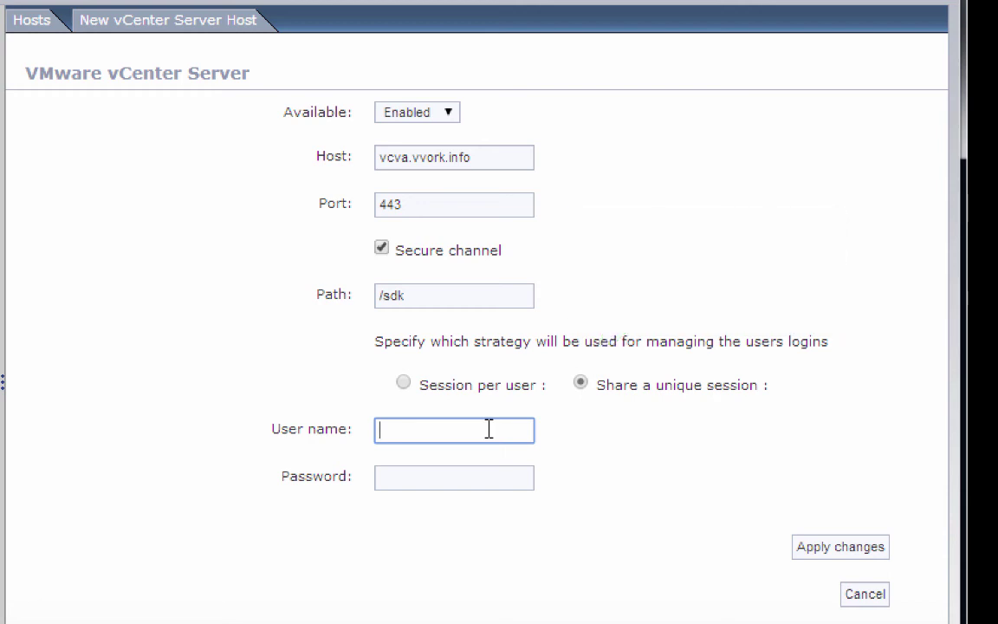
pyautogui.write('root')
pyautogui.press('Tab')
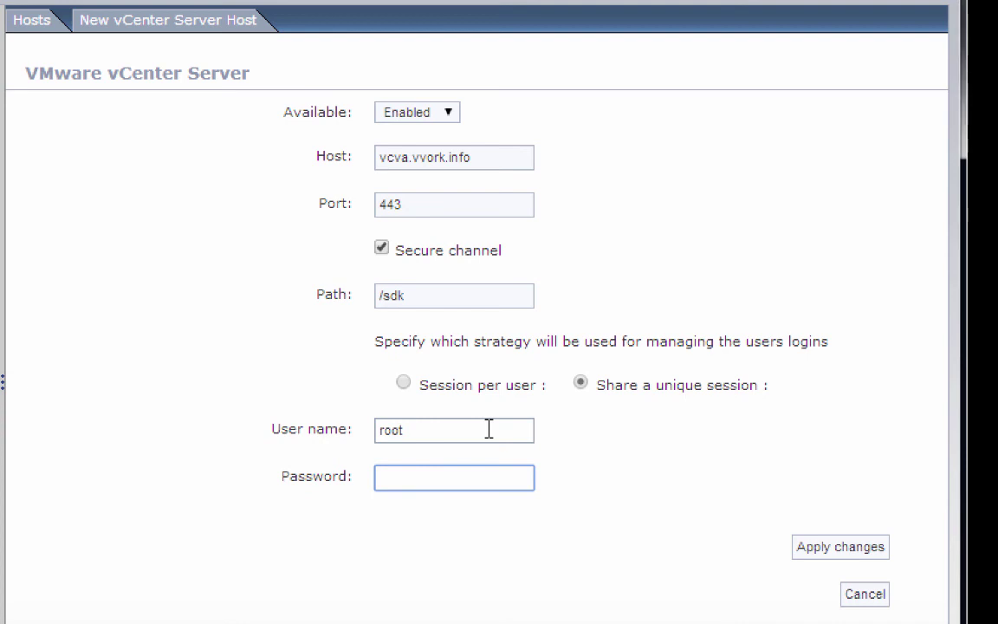
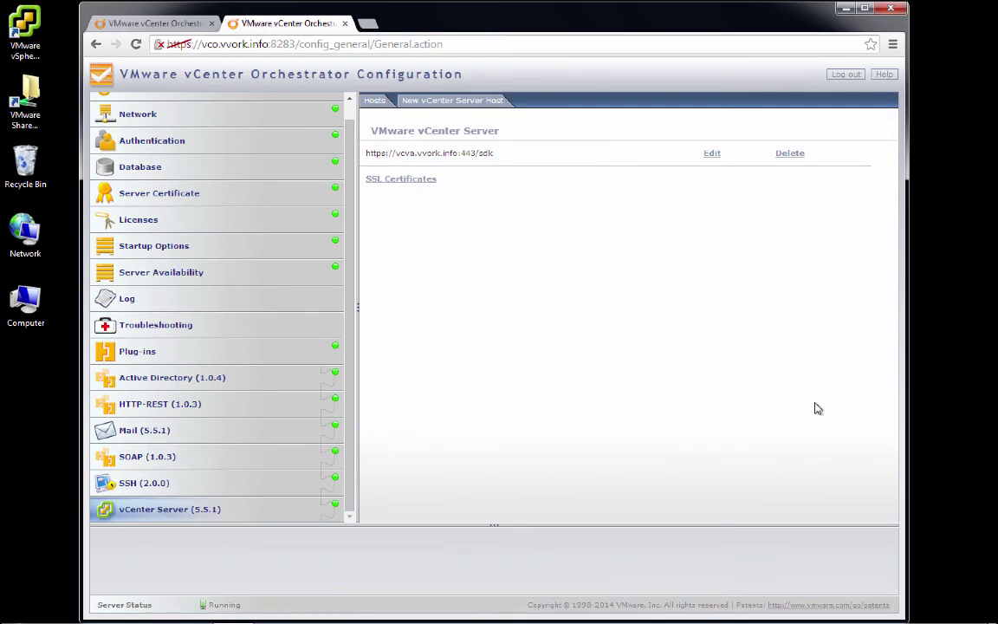
# Step: Open the Startup Options page showing the vCO Server status as Running
pyautogui.click(181, 250)
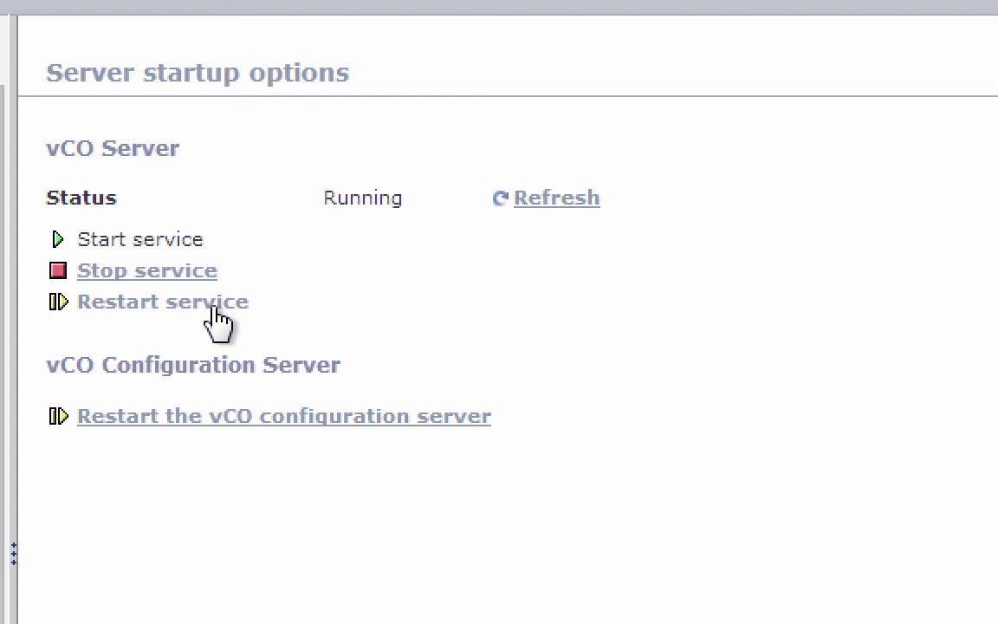
# Step: Restart the vCO server service from Startup Options until it shows 'Server is restarted' and Running
pyautogui.click(214, 308)
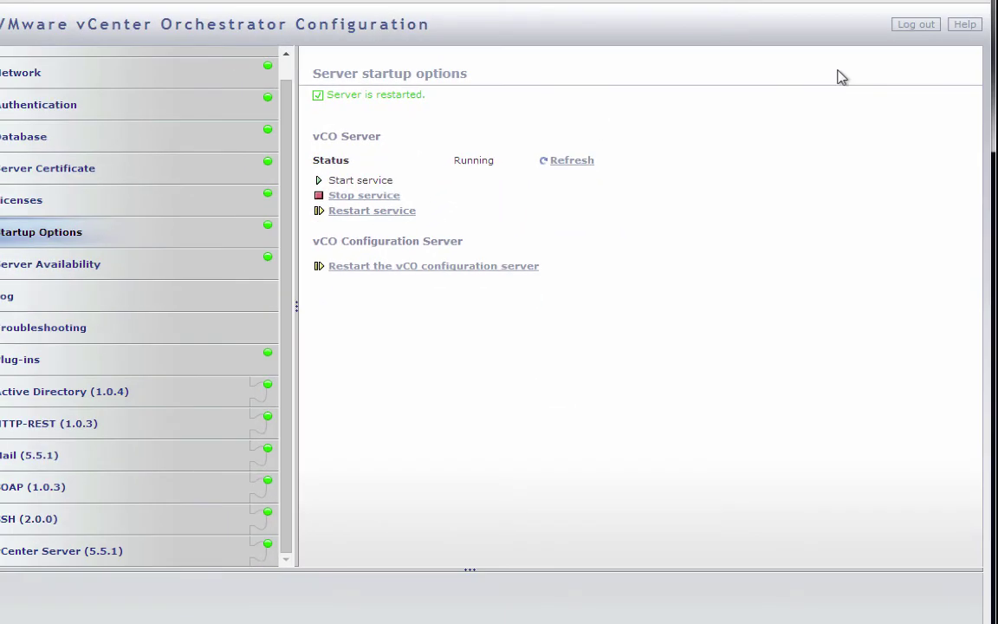
# Step: Log out of the vCO configurator, returning to the Welcome login page
pyautogui.click(918, 28)
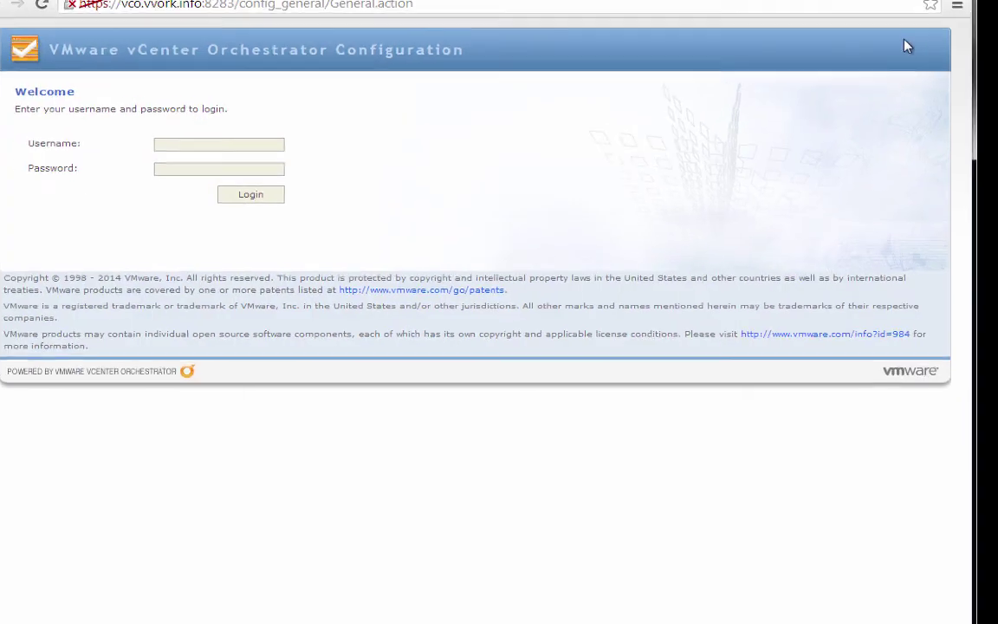